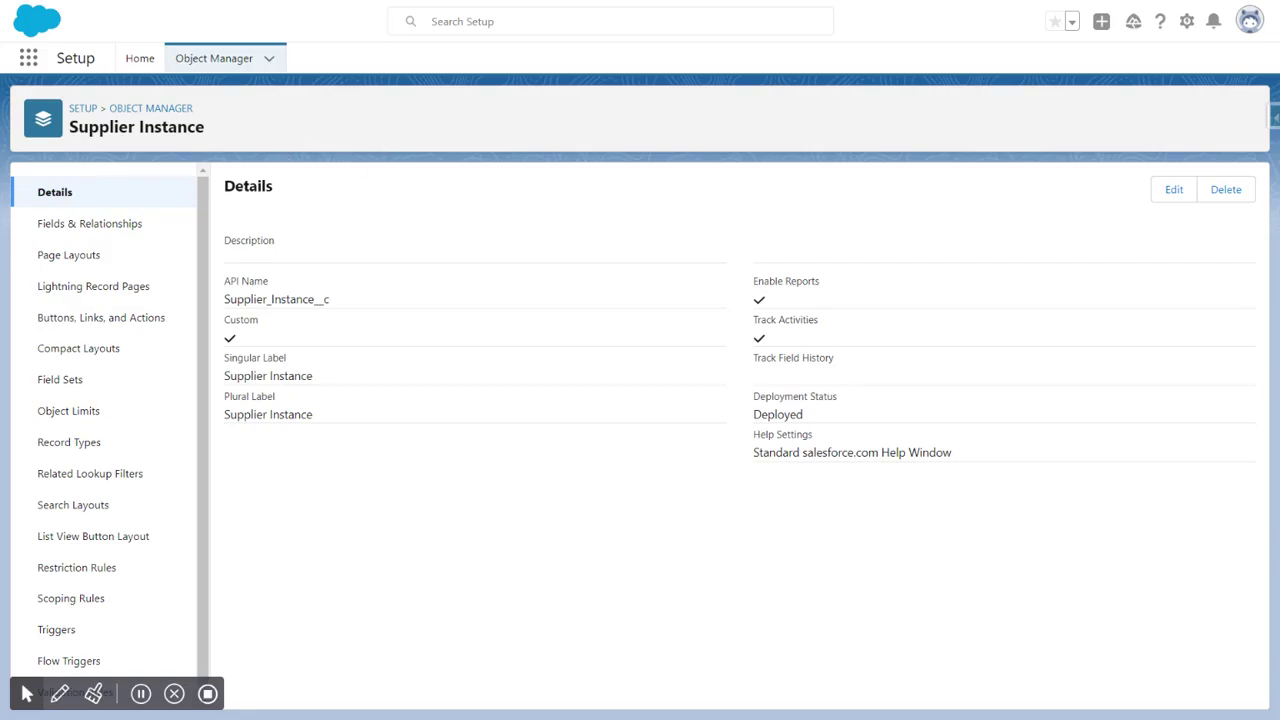
# Step: Start a new Master-Detail Relationship custom field on the Supplier Instance object
pyautogui.click(96, 230)
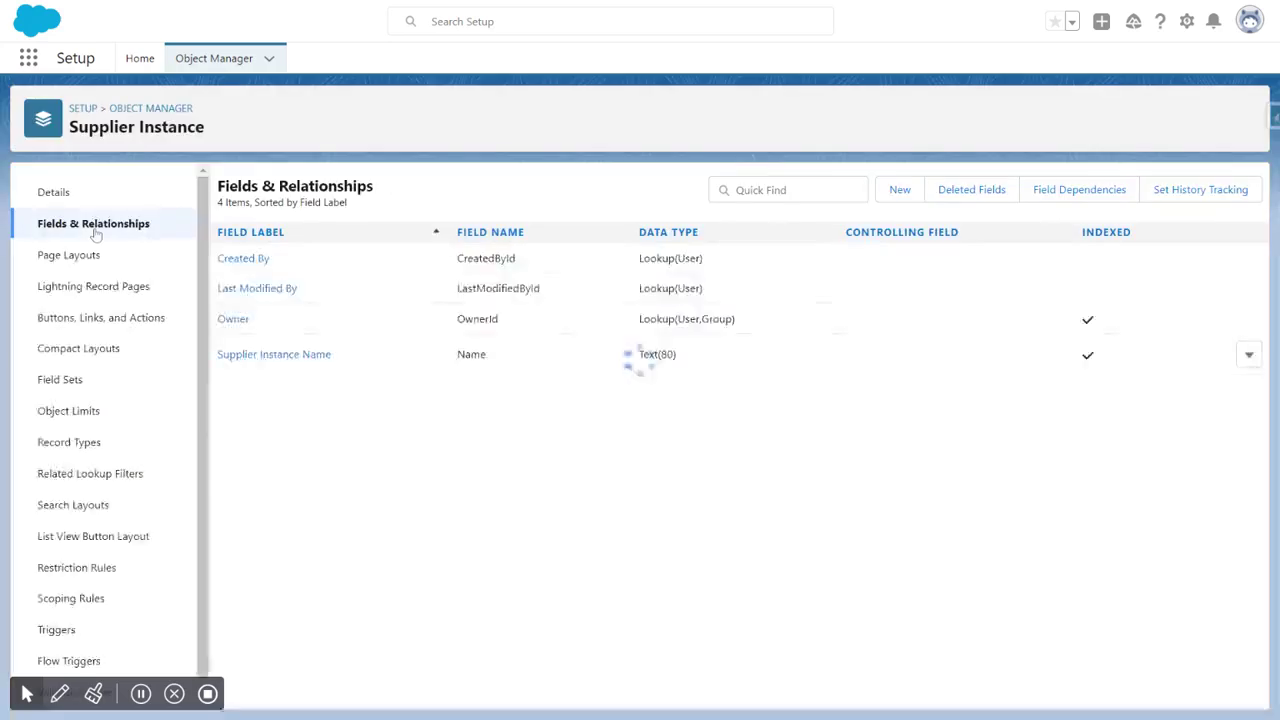
pyautogui.click(897, 192)
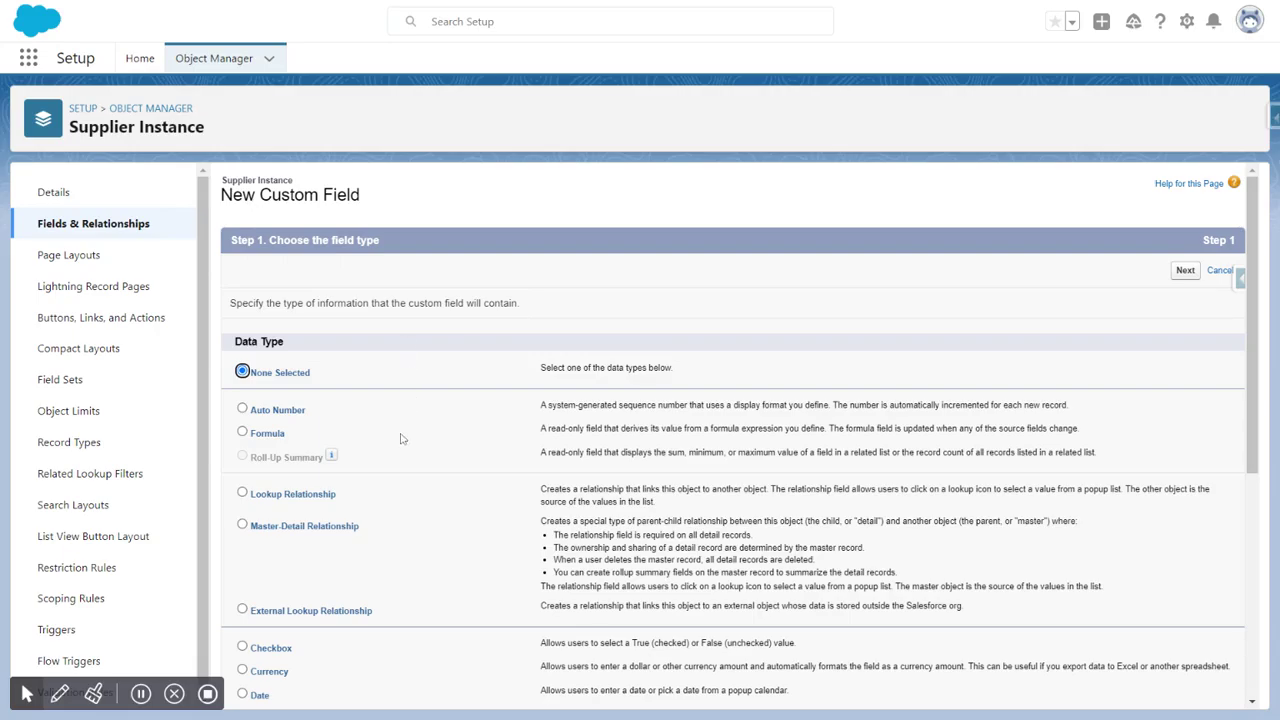
pyautogui.scroll(-1, 395, 436)
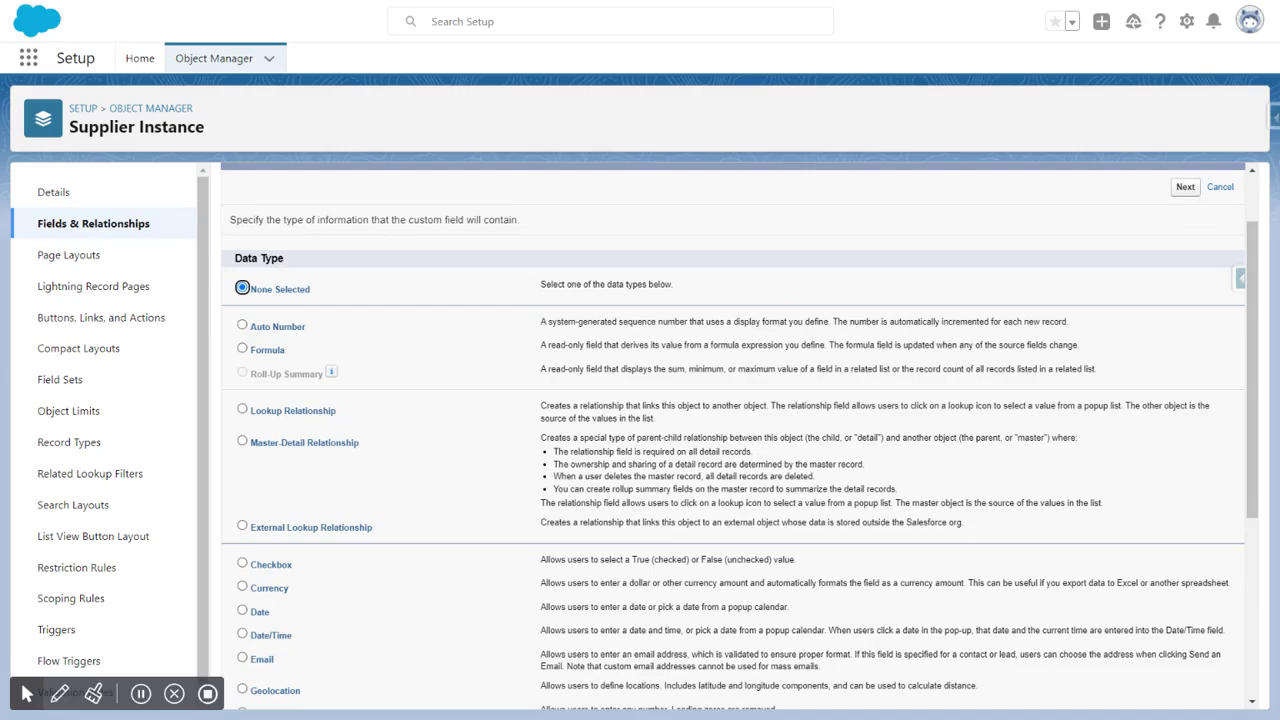
pyautogui.click(291, 449)
pyautogui.scroll(1, 1235, 364)
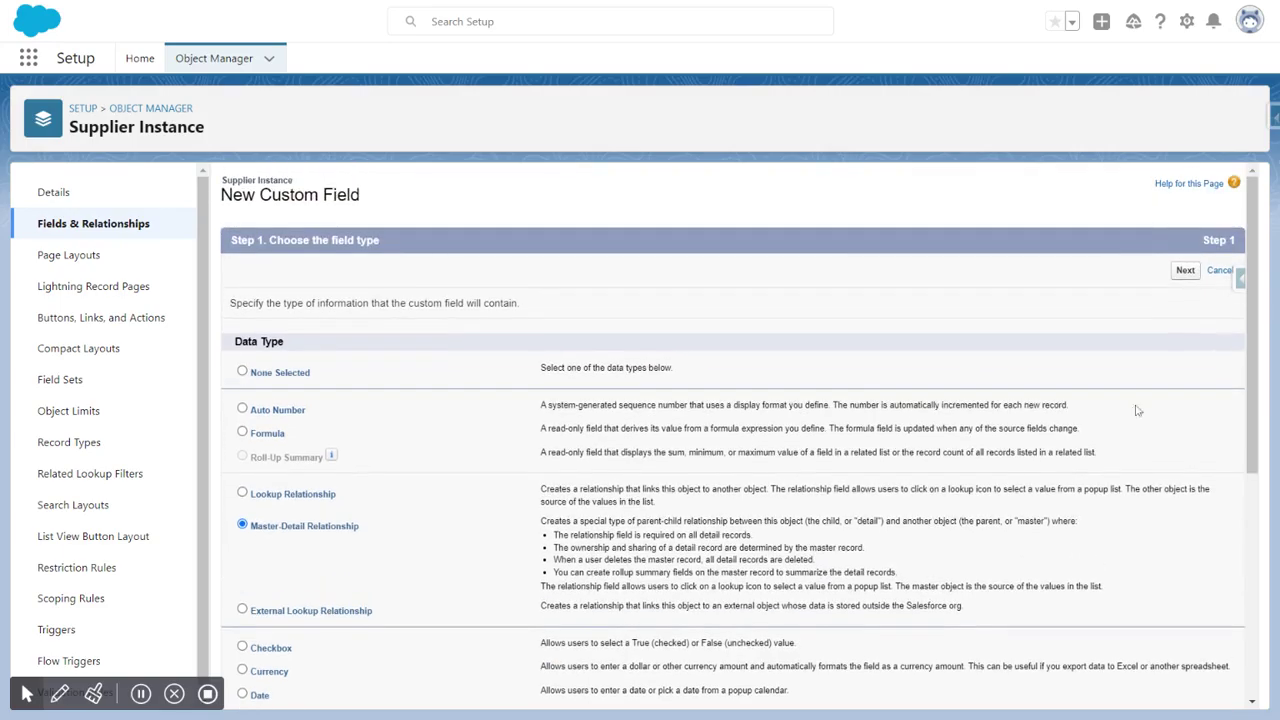
pyautogui.click(1185, 271)
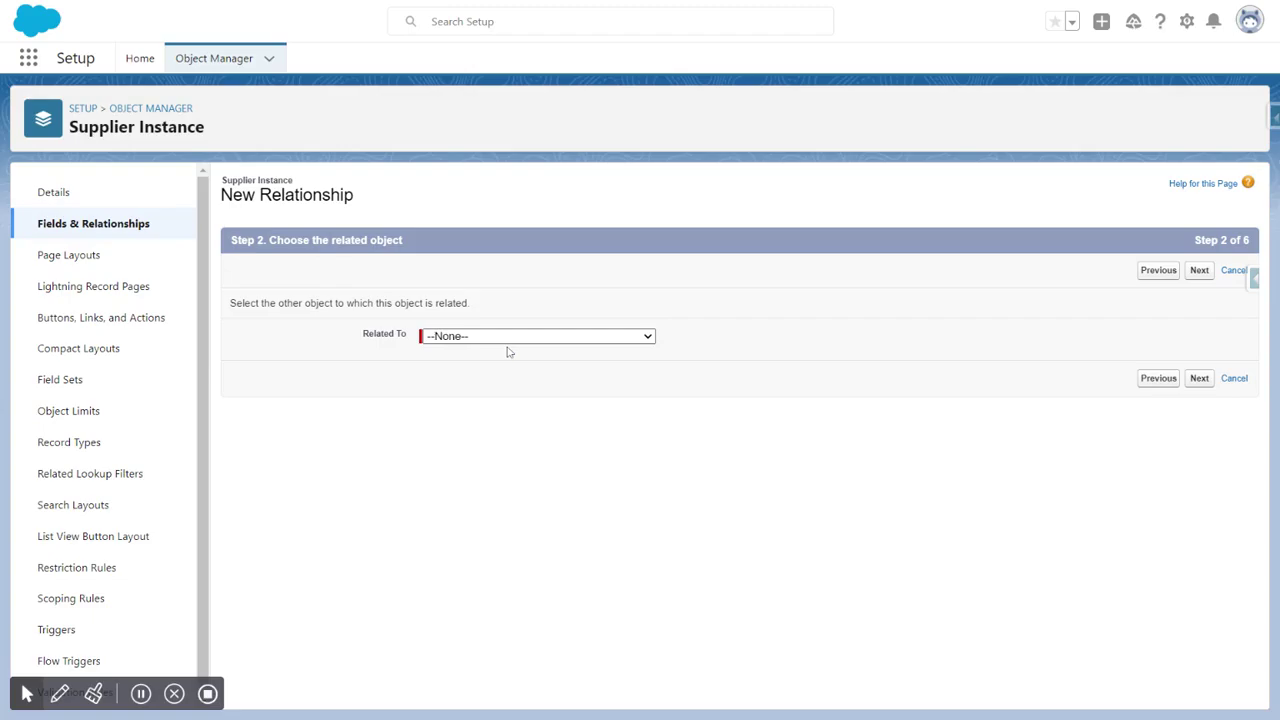
# Step: Relate the new field to the Supplier object and continue
pyautogui.click(478, 500)
pyautogui.click(452, 420)
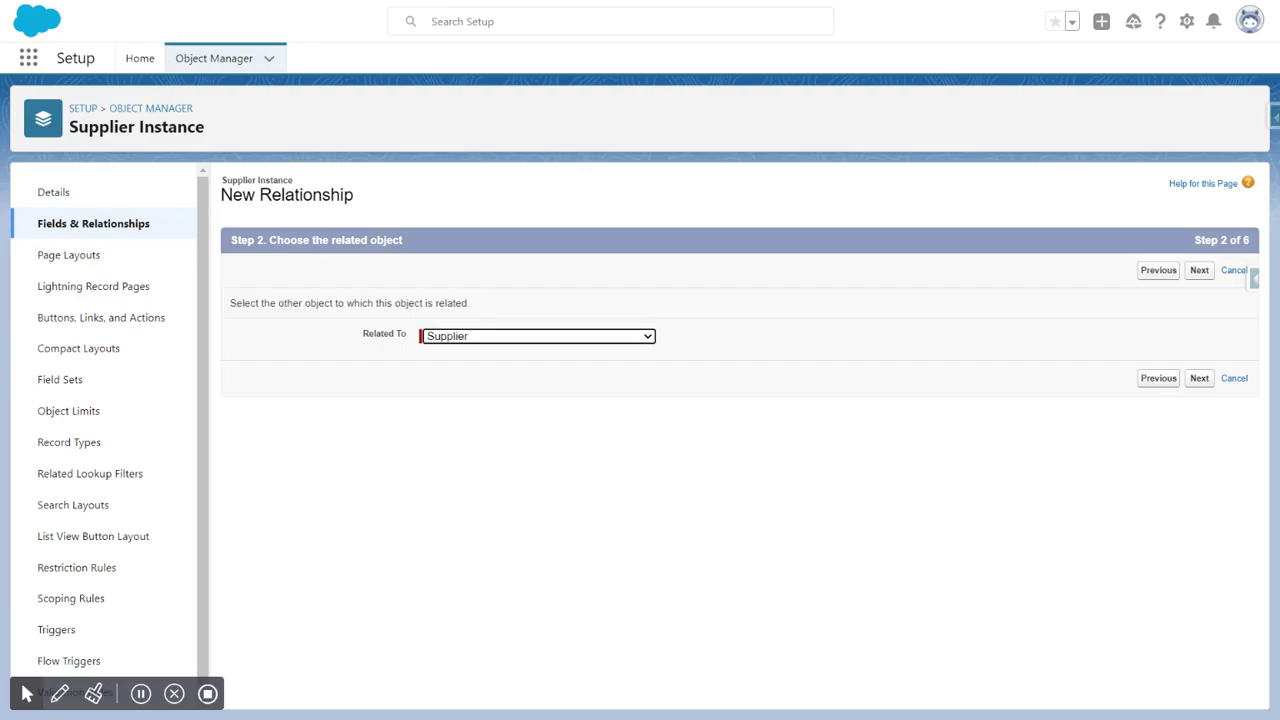
pyautogui.click(1199, 272)
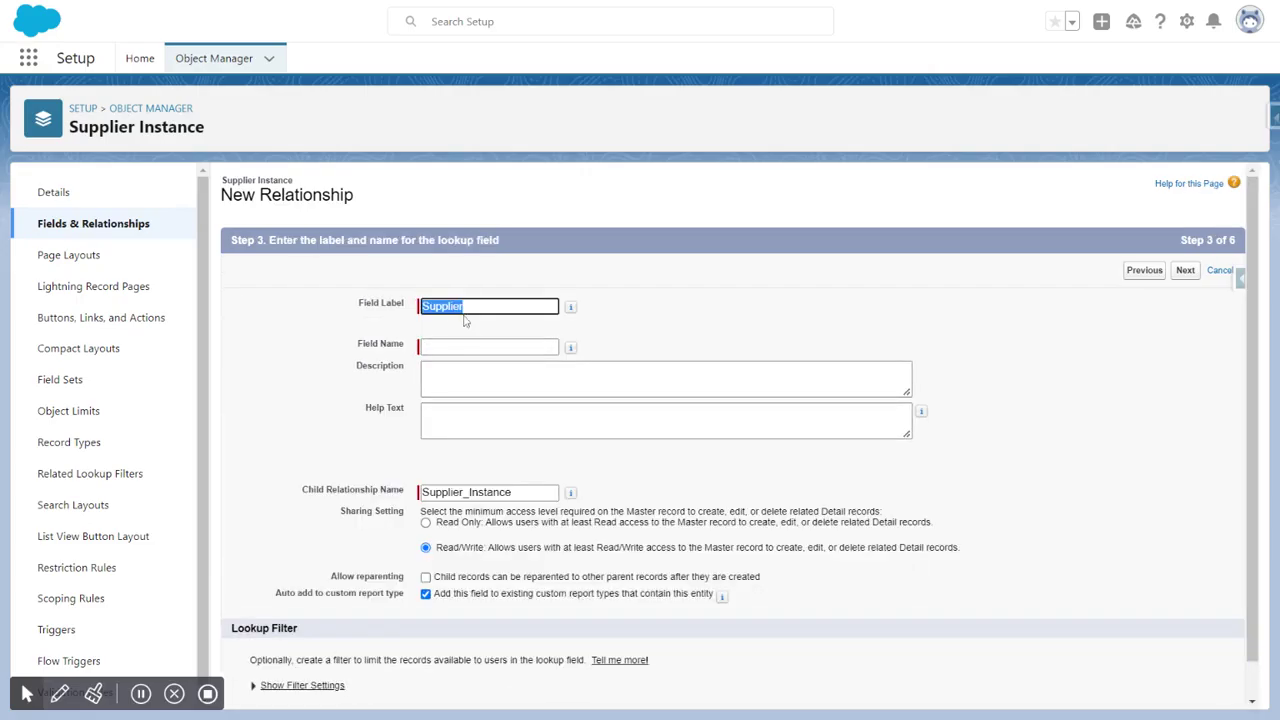
# Step: Accept Supplier as the field label and field name and continue
pyautogui.click(587, 321)
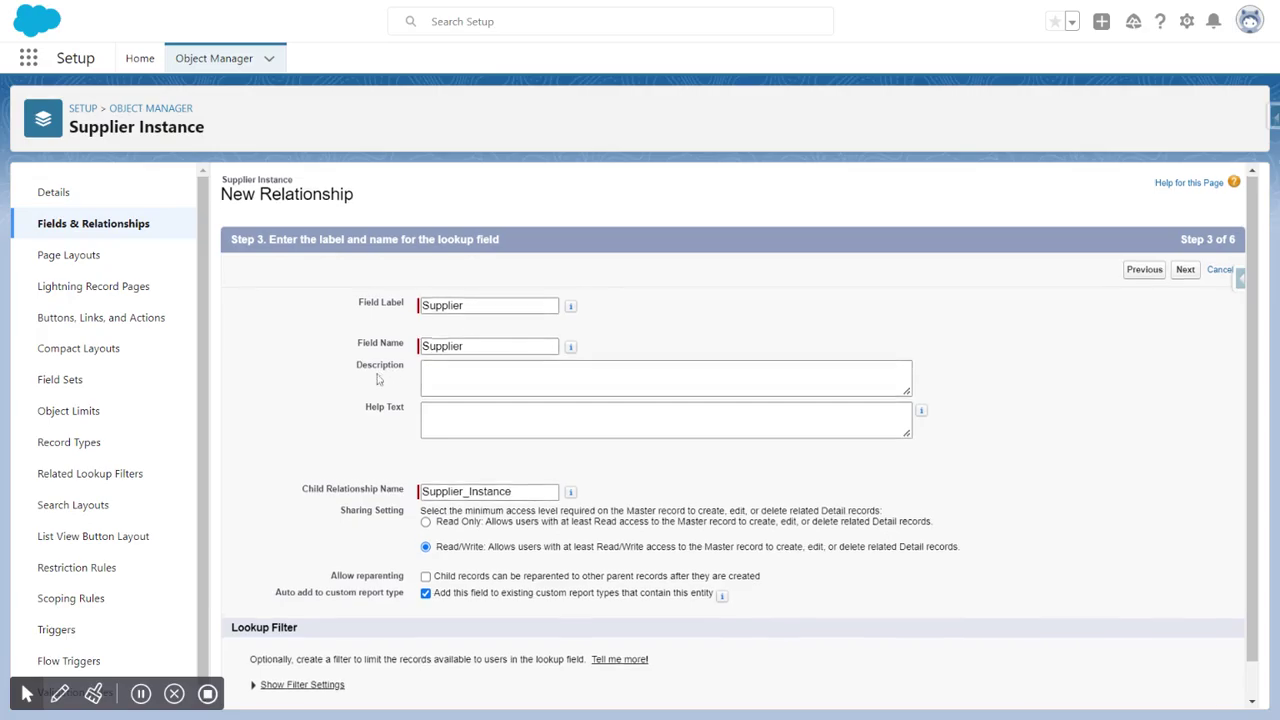
pyautogui.scroll(-2, 378, 379)
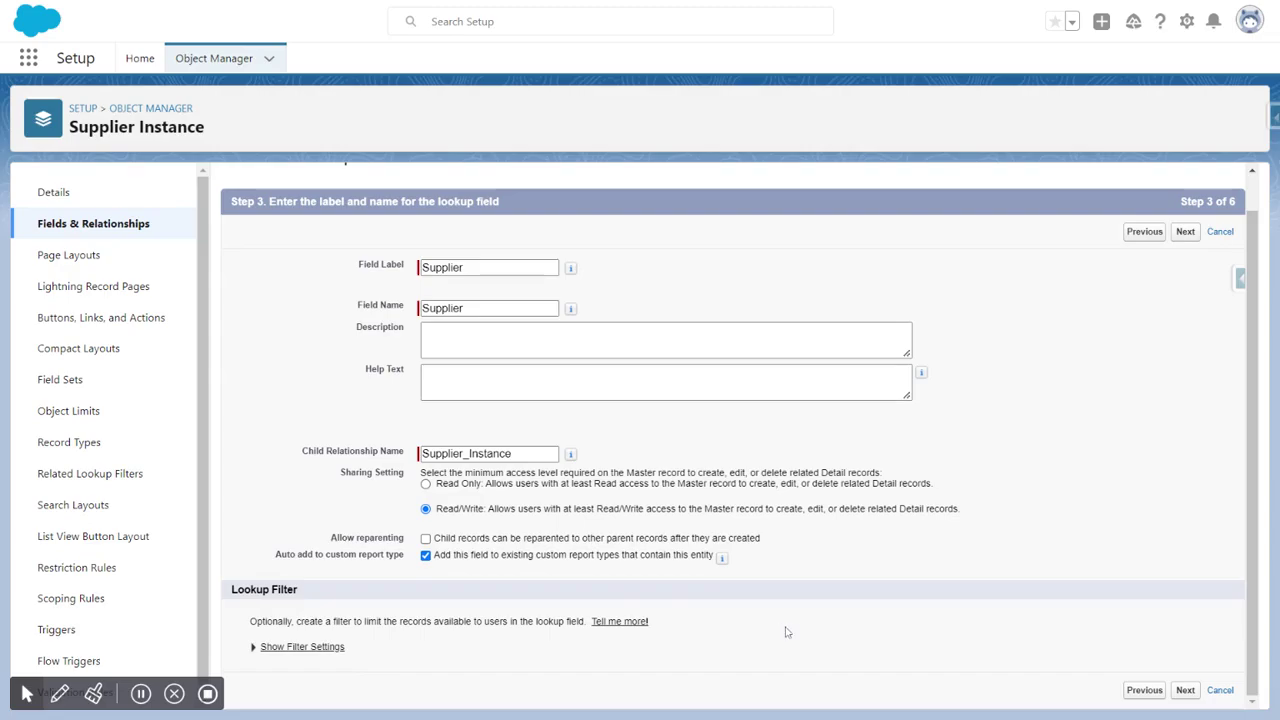
pyautogui.click(1184, 691)
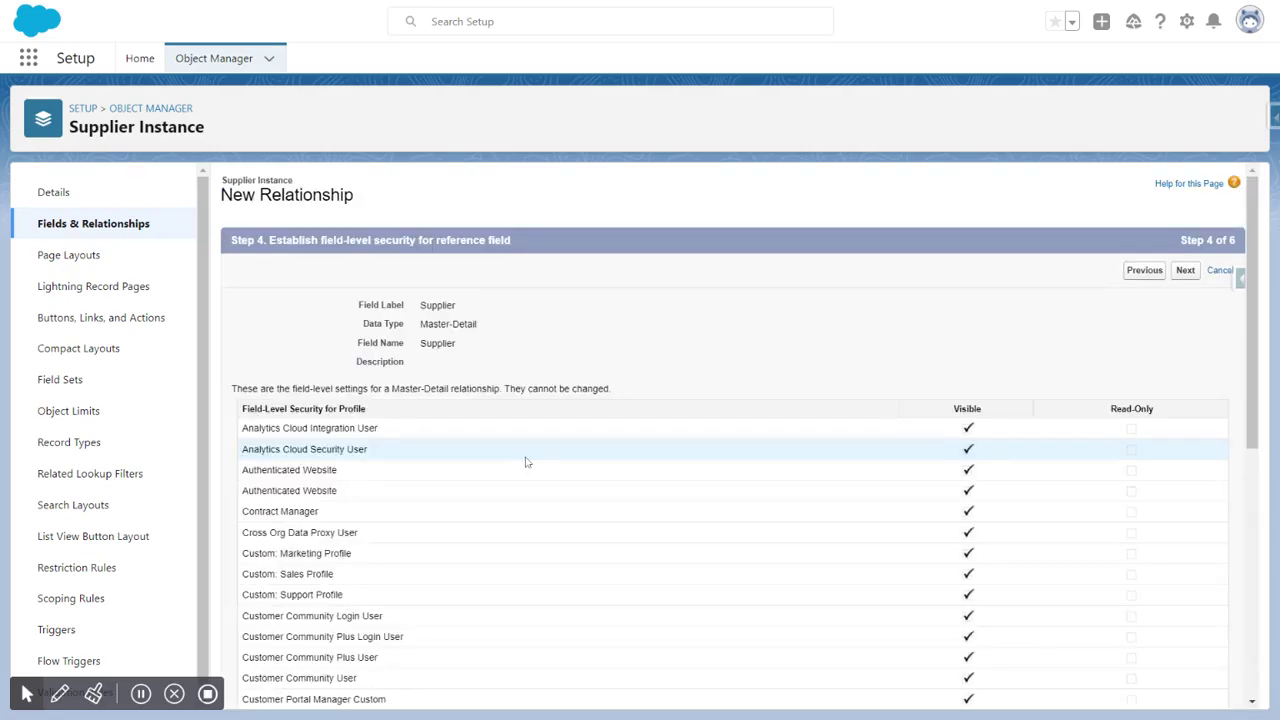
# Step: Review the field-level security for all profiles and continue
pyautogui.scroll(-3, 950, 437)
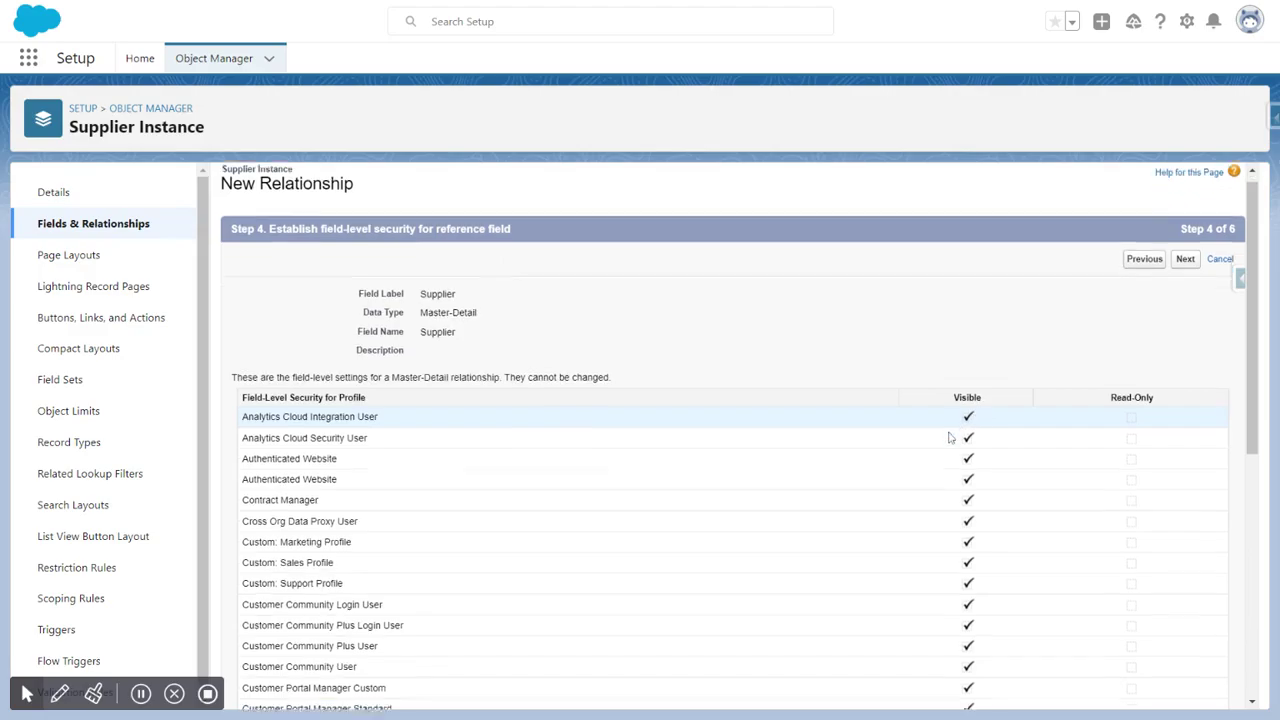
pyautogui.scroll(3, 950, 437)
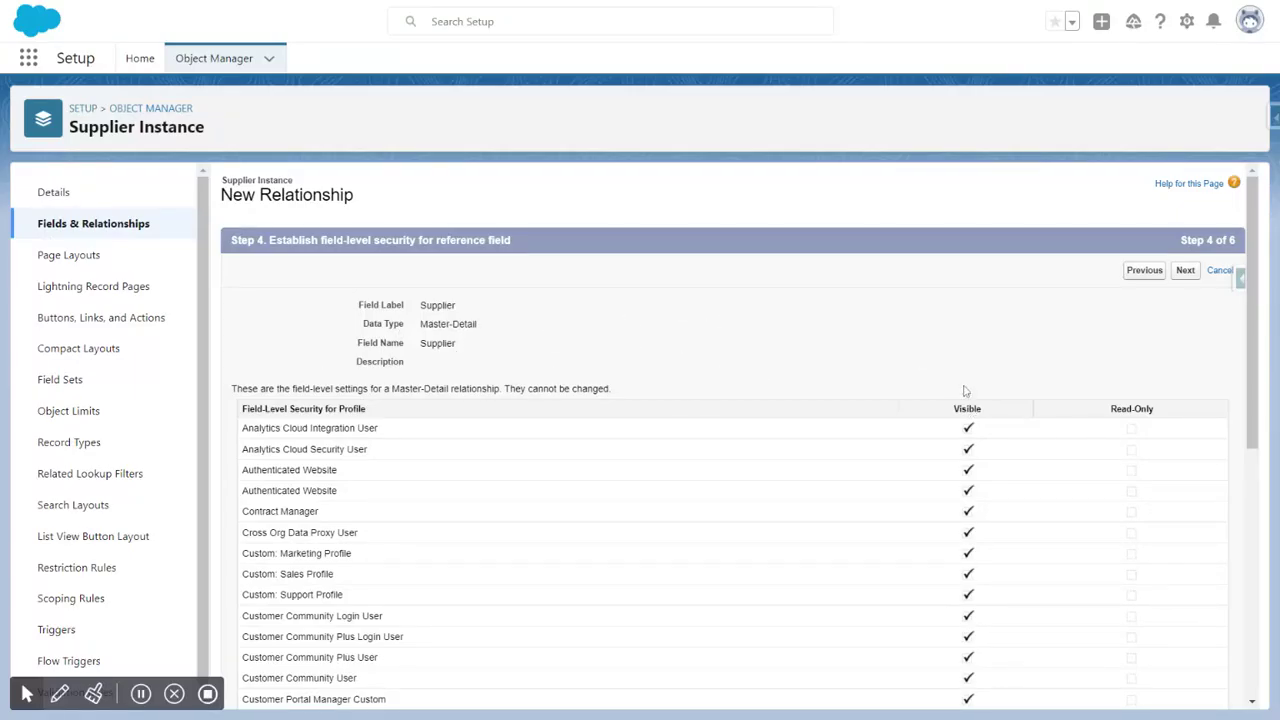
pyautogui.scroll(-3, 1018, 322)
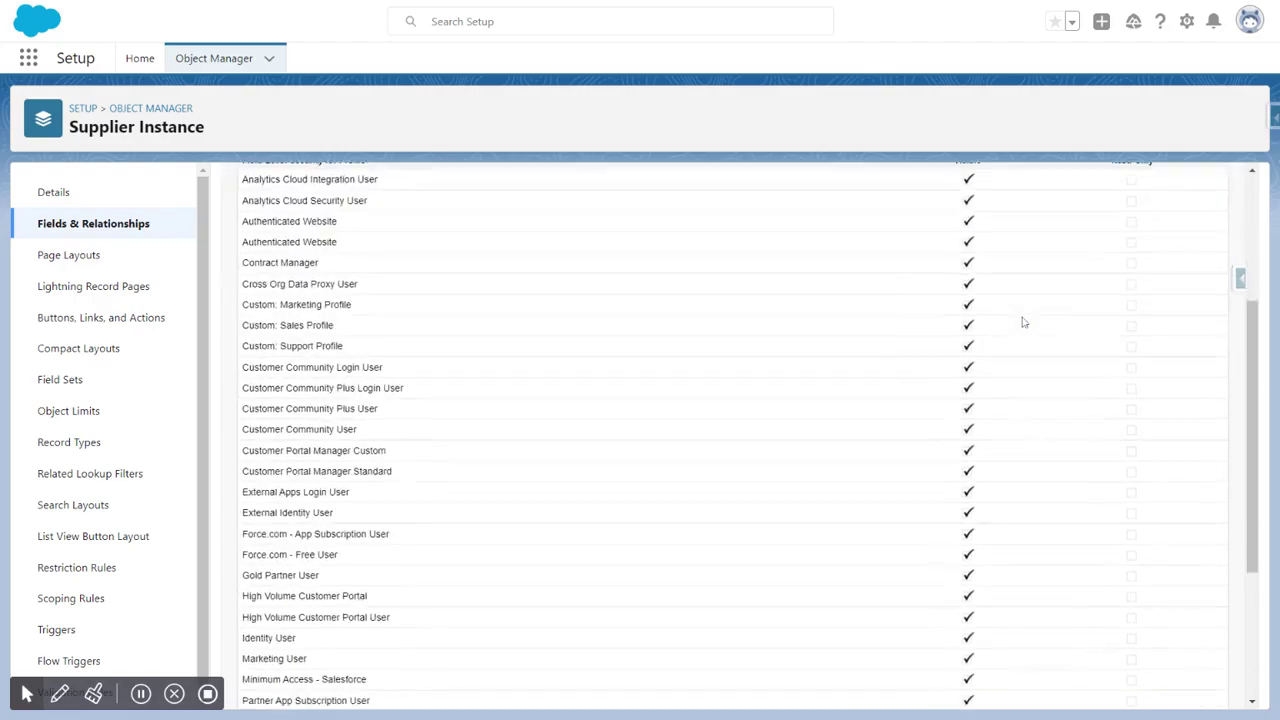
pyautogui.scroll(3, 1018, 322)
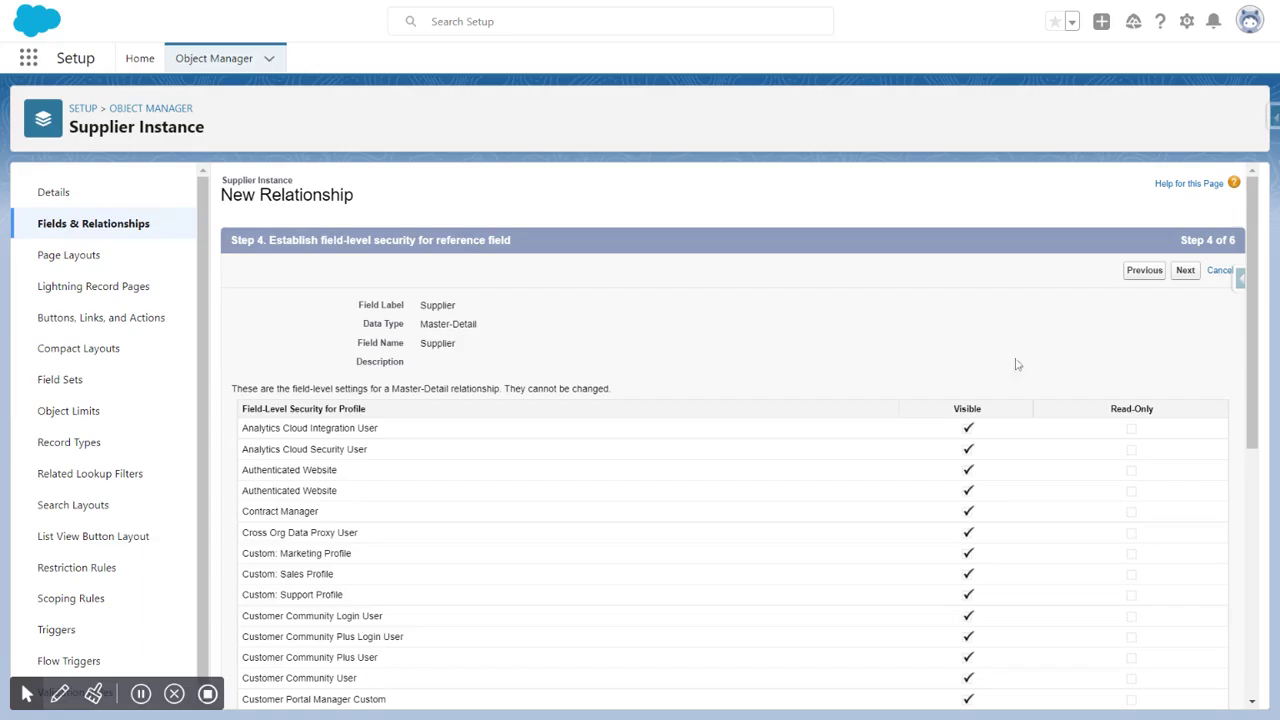
pyautogui.click(1185, 270)
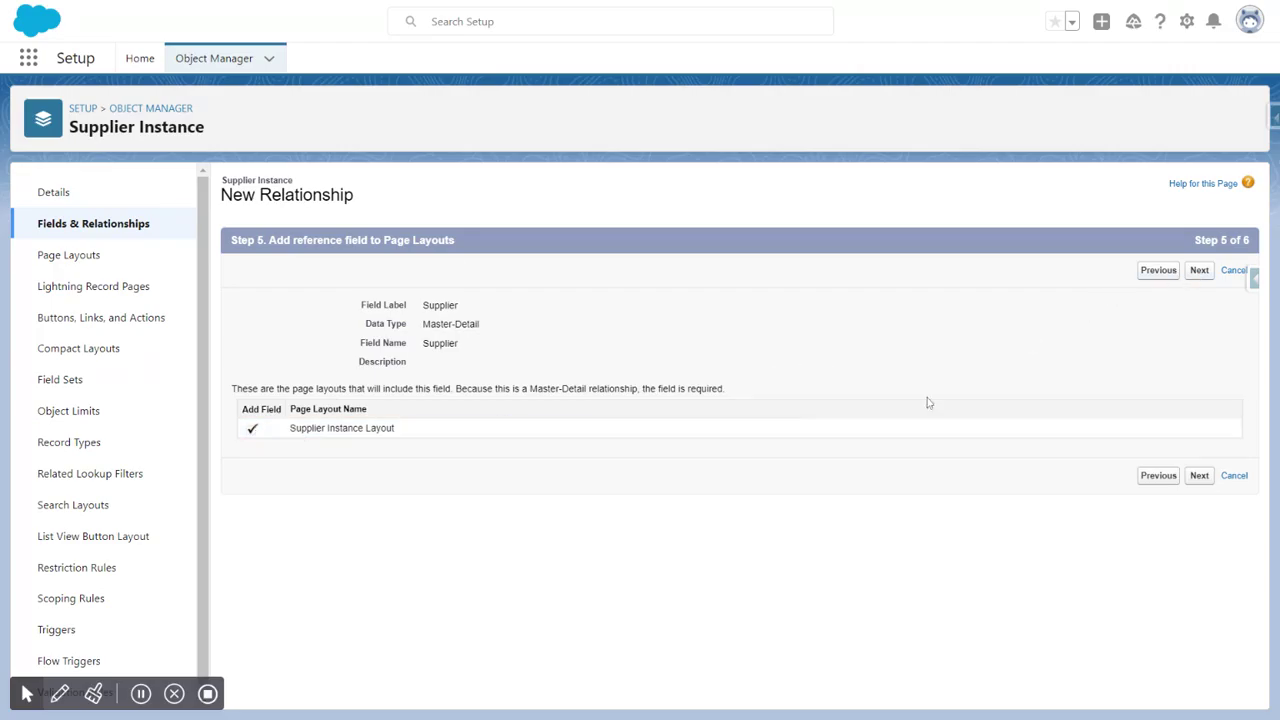
# Step: Keep the field on the Supplier Instance Layout and save with related list label Supplier Instance
pyautogui.click(1199, 270)
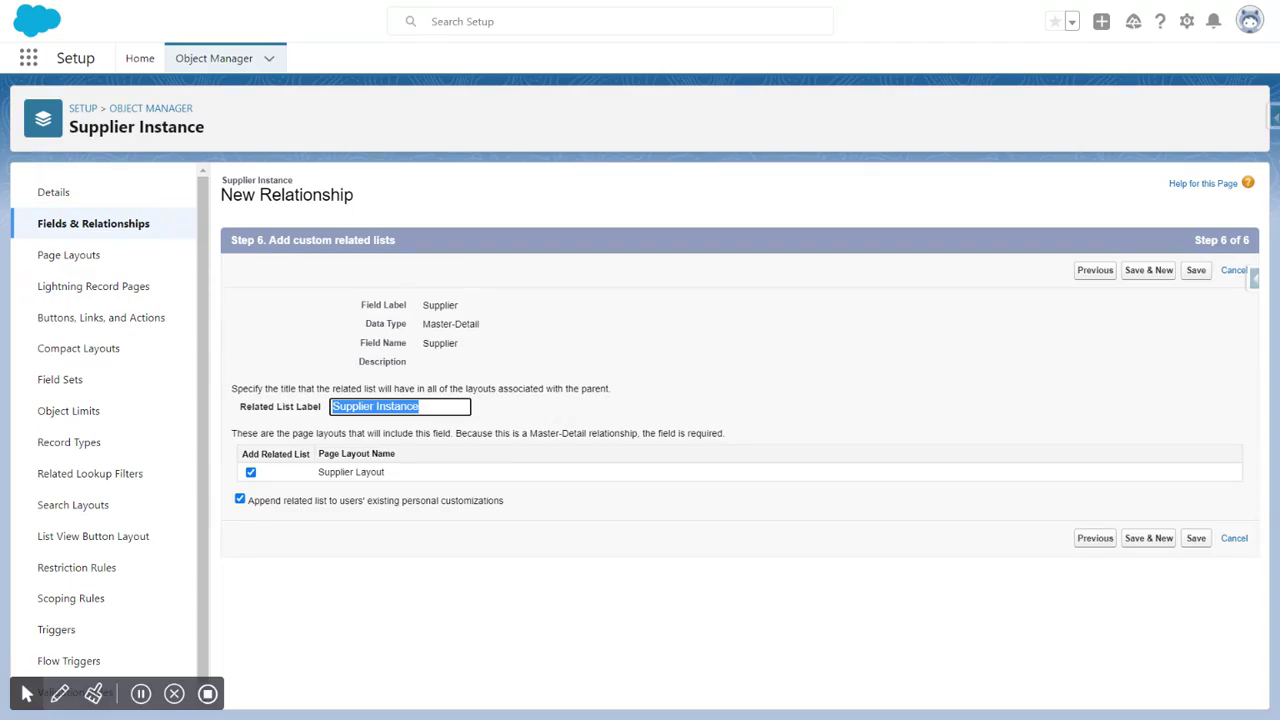
pyautogui.click(545, 414)
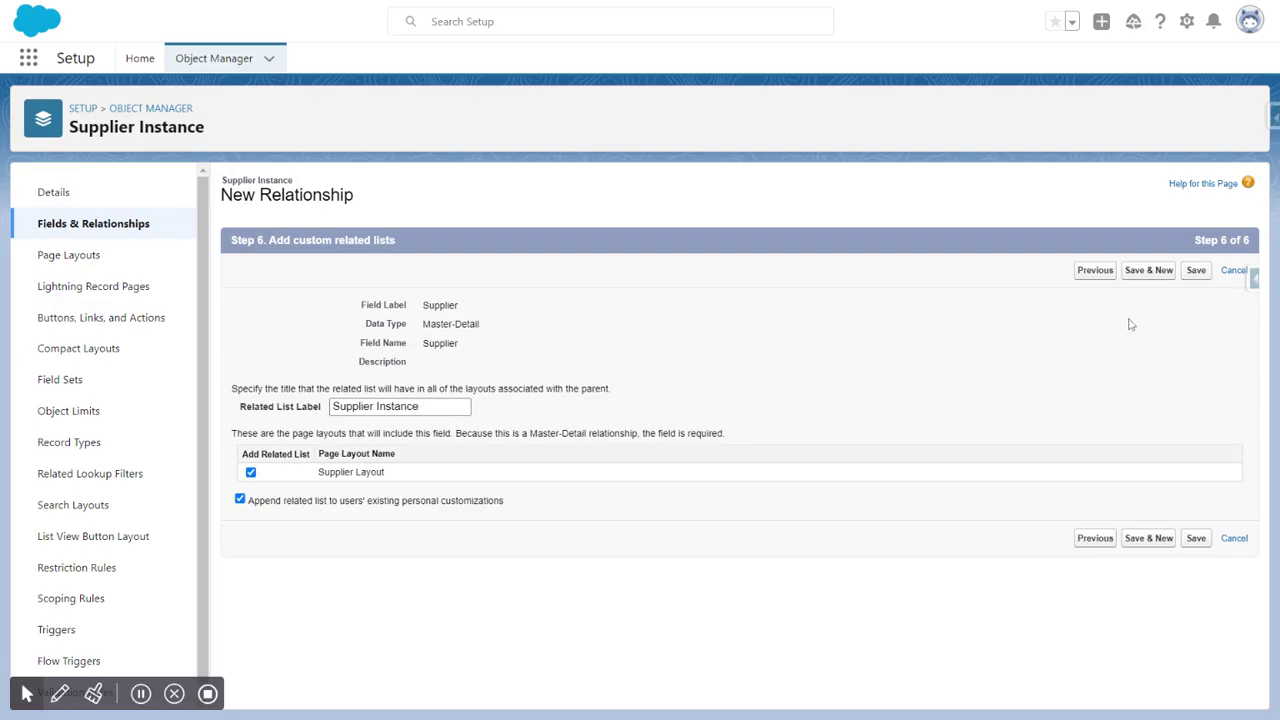
pyautogui.click(1195, 272)
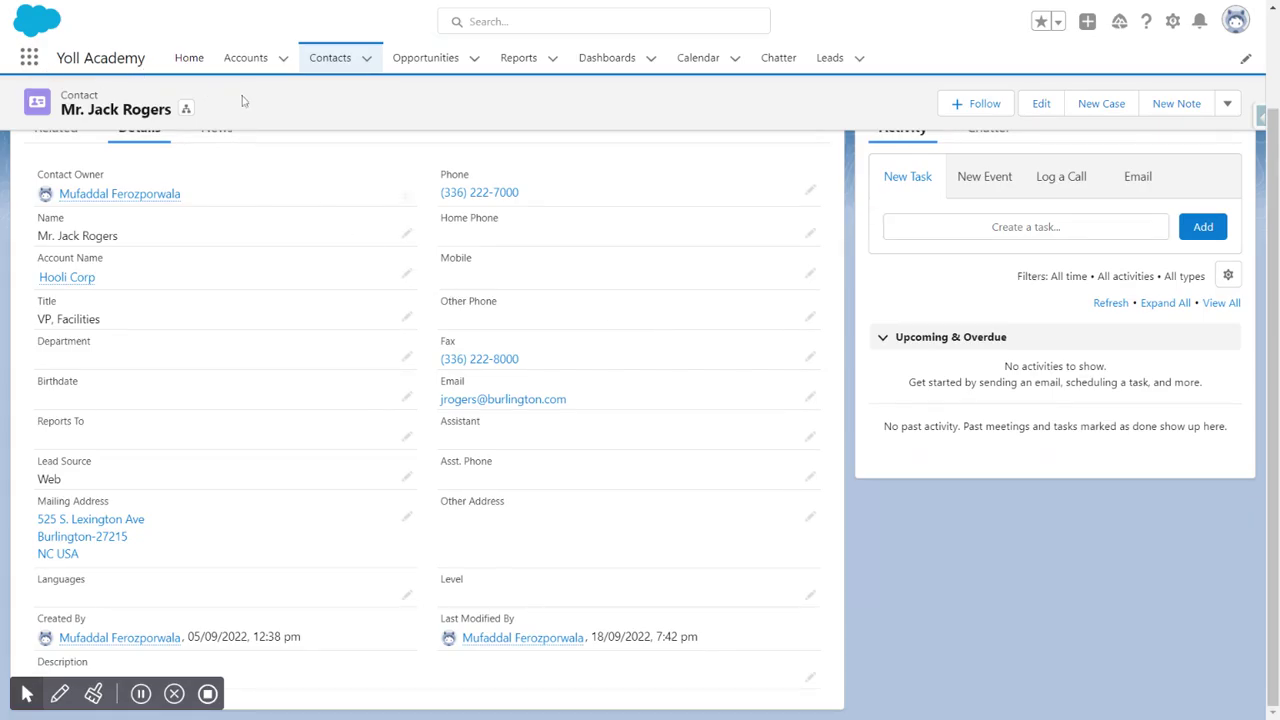
pyautogui.click(31, 59)
pyautogui.write('s')
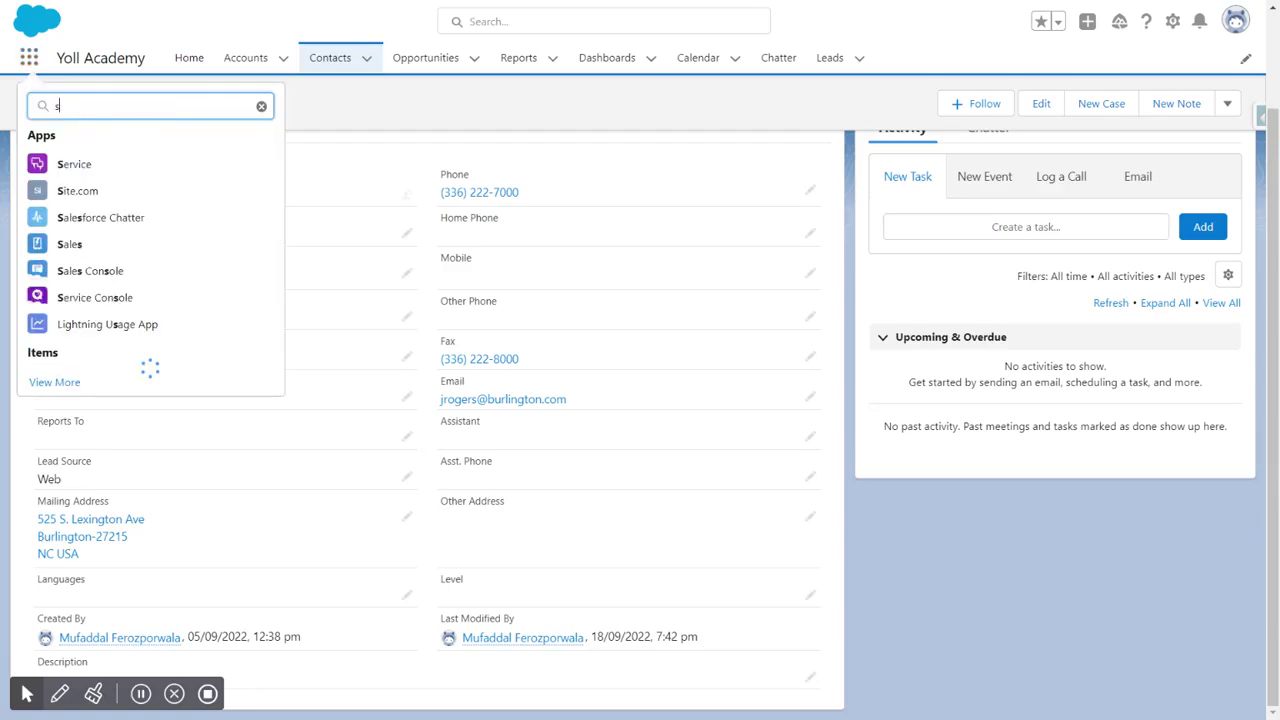
pyautogui.write('upp')
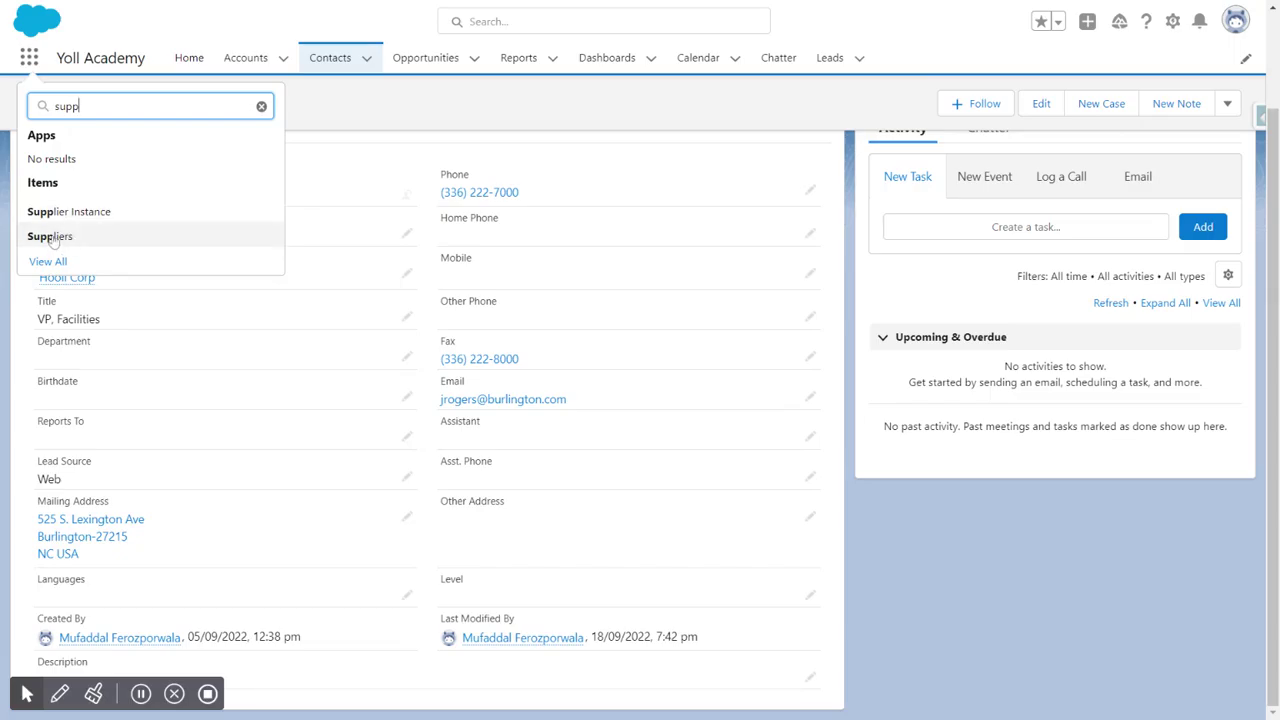
pyautogui.click(82, 221)
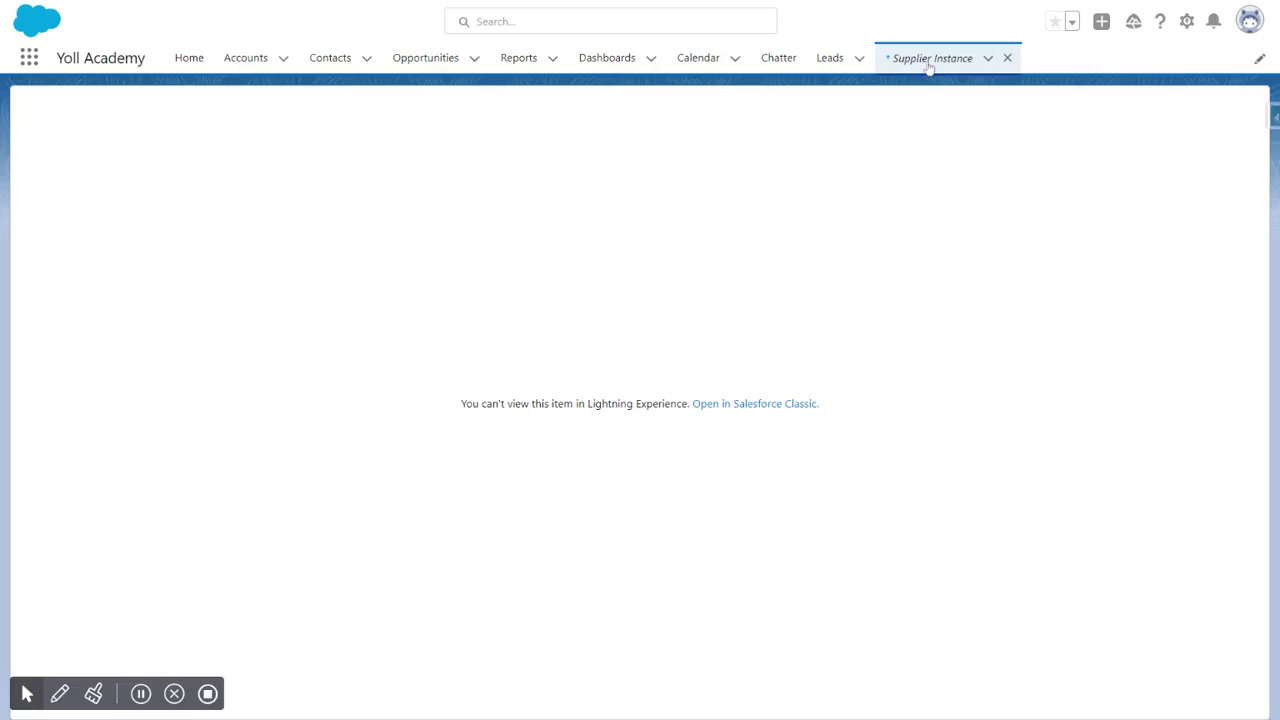
pyautogui.click(1008, 58)
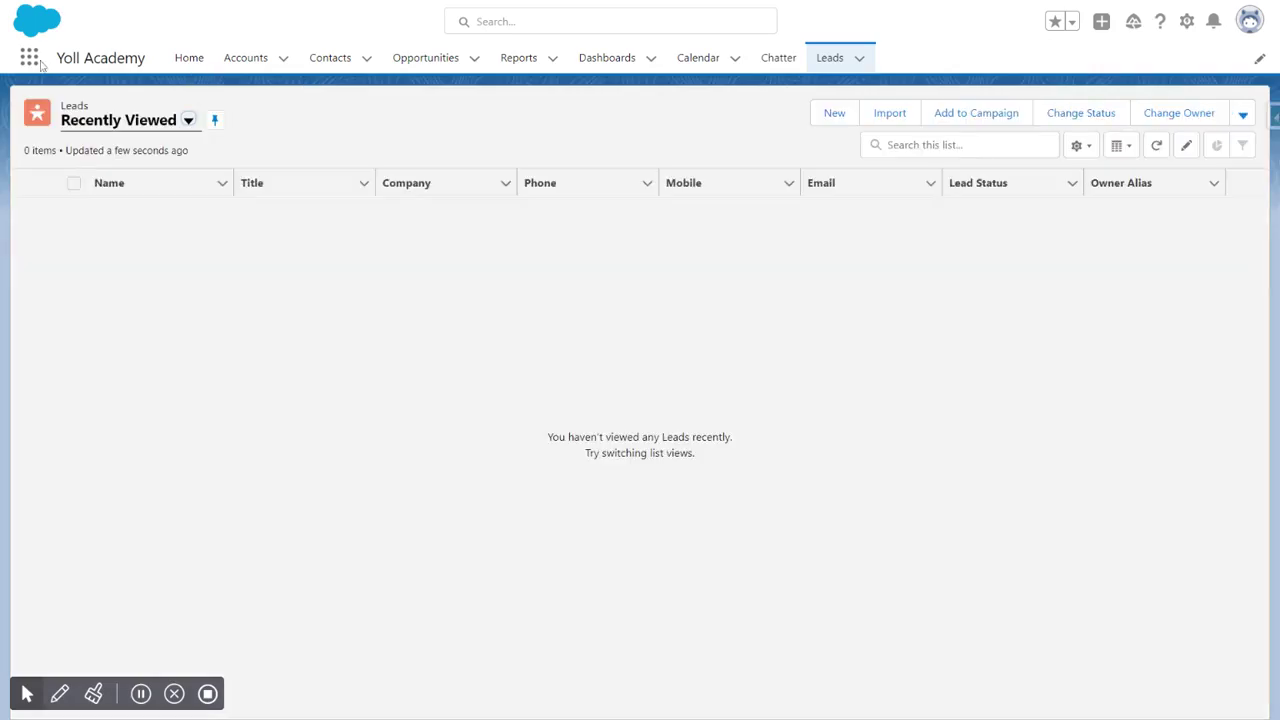
# Step: Open the Verizon record from the Suppliers list via the app launcher
pyautogui.click(29, 58)
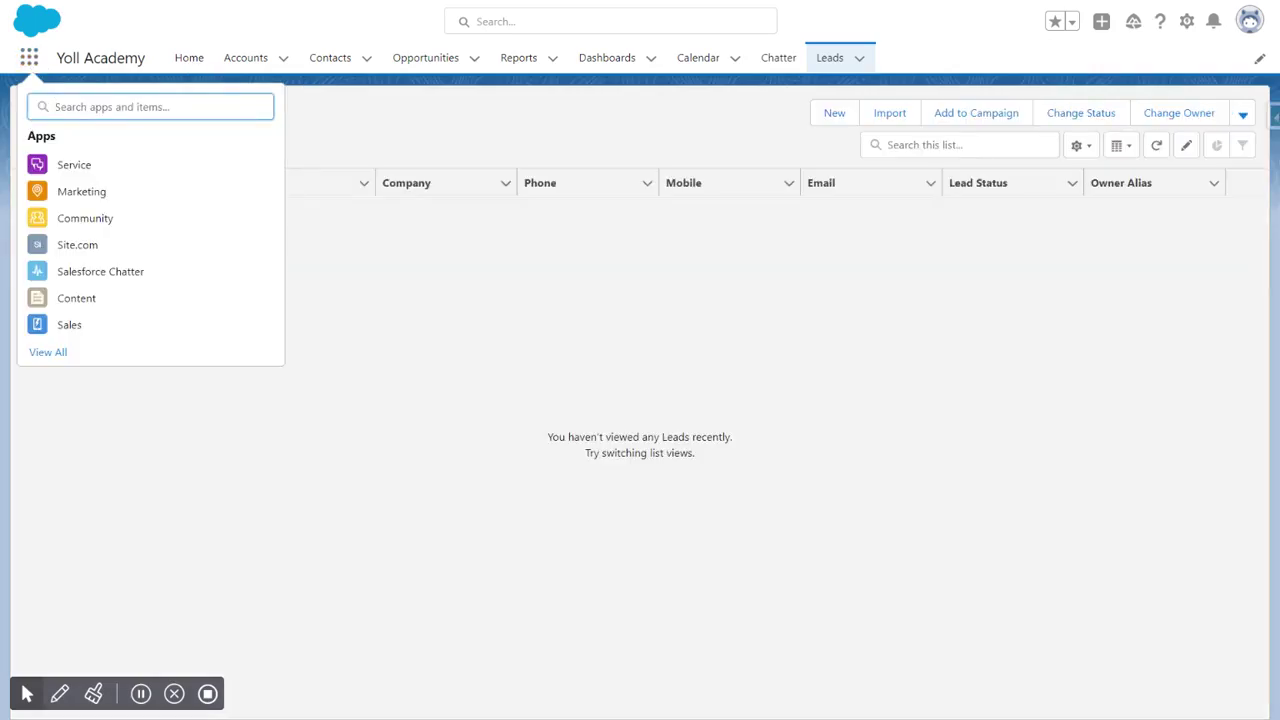
pyautogui.write('supp')
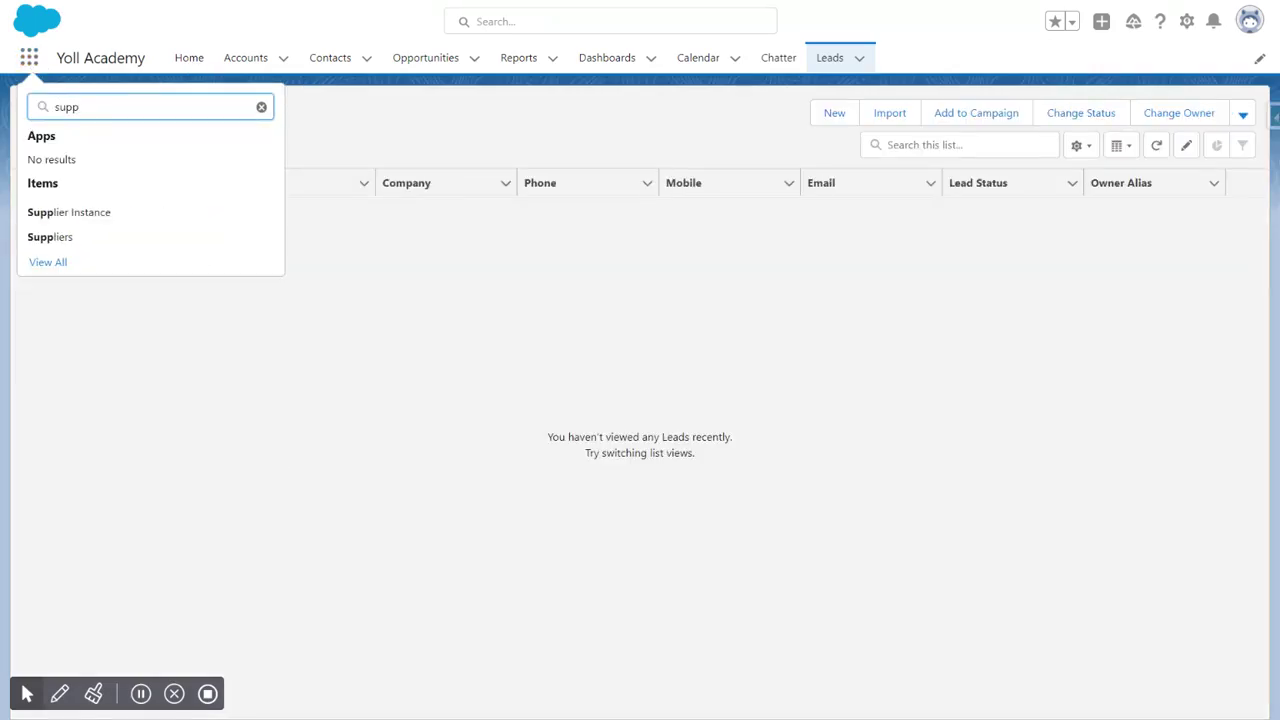
pyautogui.click(54, 238)
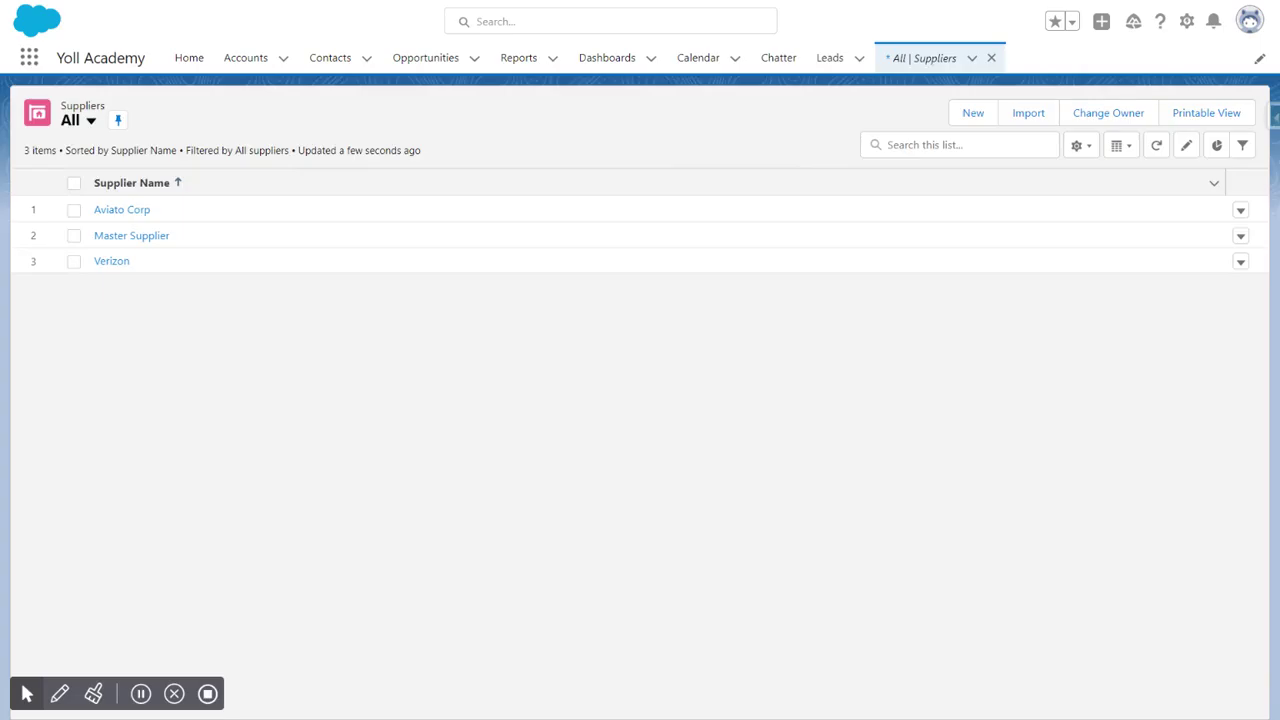
pyautogui.press('F5')
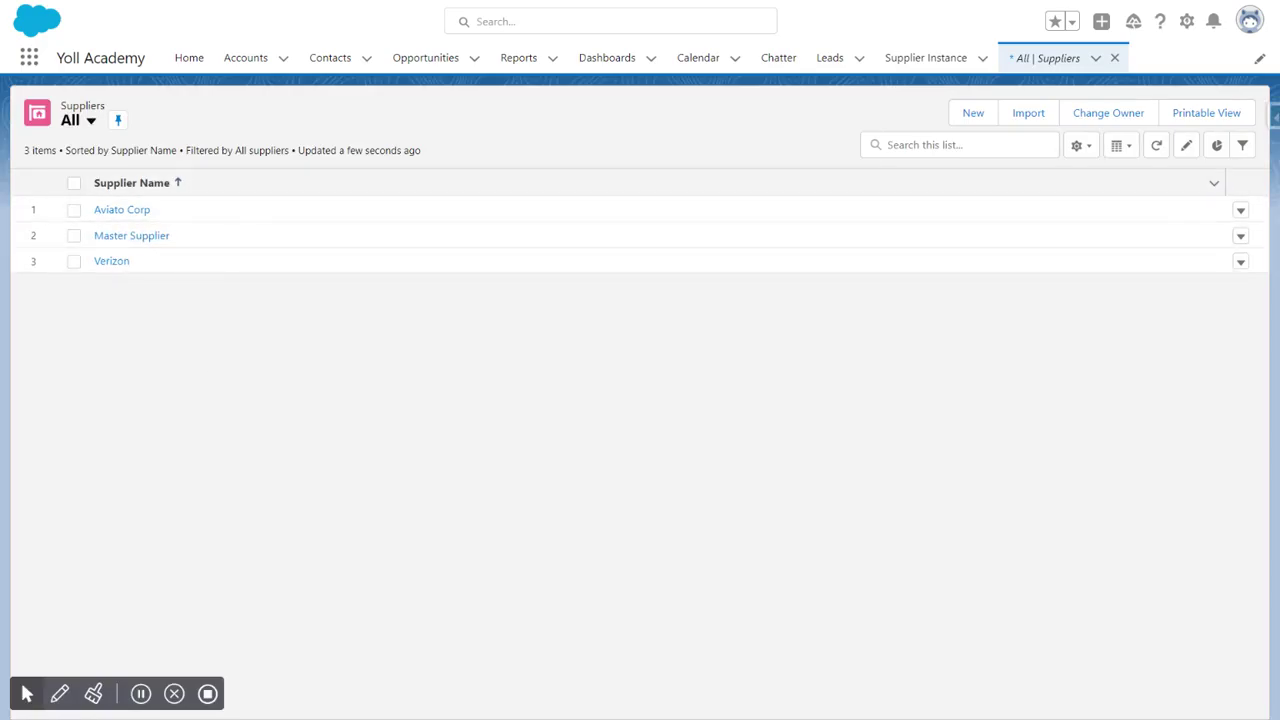
pyautogui.click(112, 261)
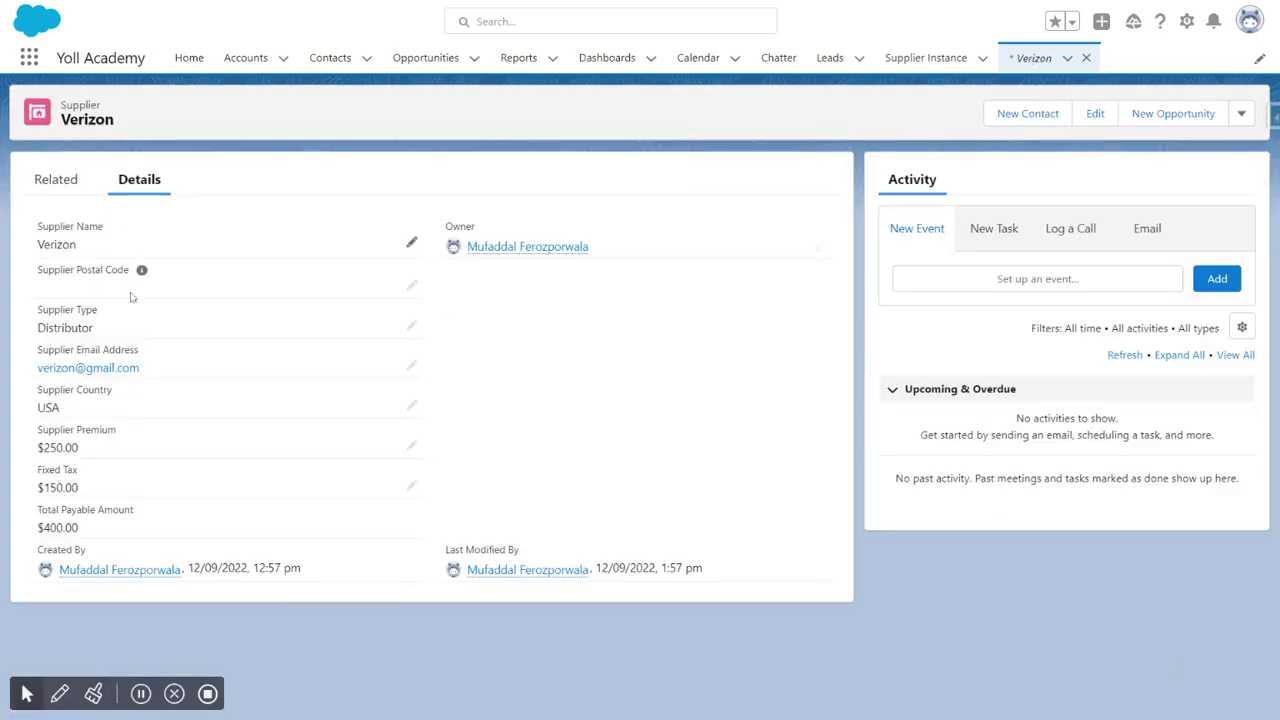
# Step: Start a new related Supplier Instance for Verizon named Instance 1 - 200 Machines
pyautogui.click(52, 184)
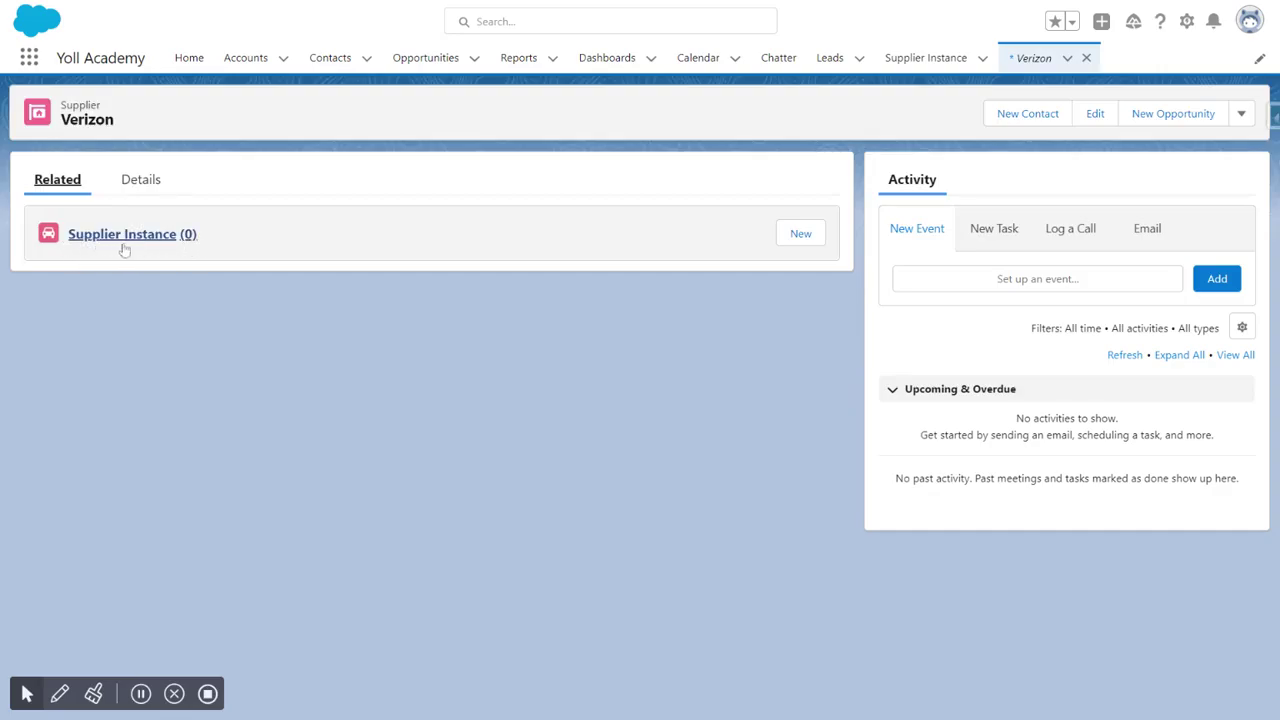
pyautogui.click(800, 234)
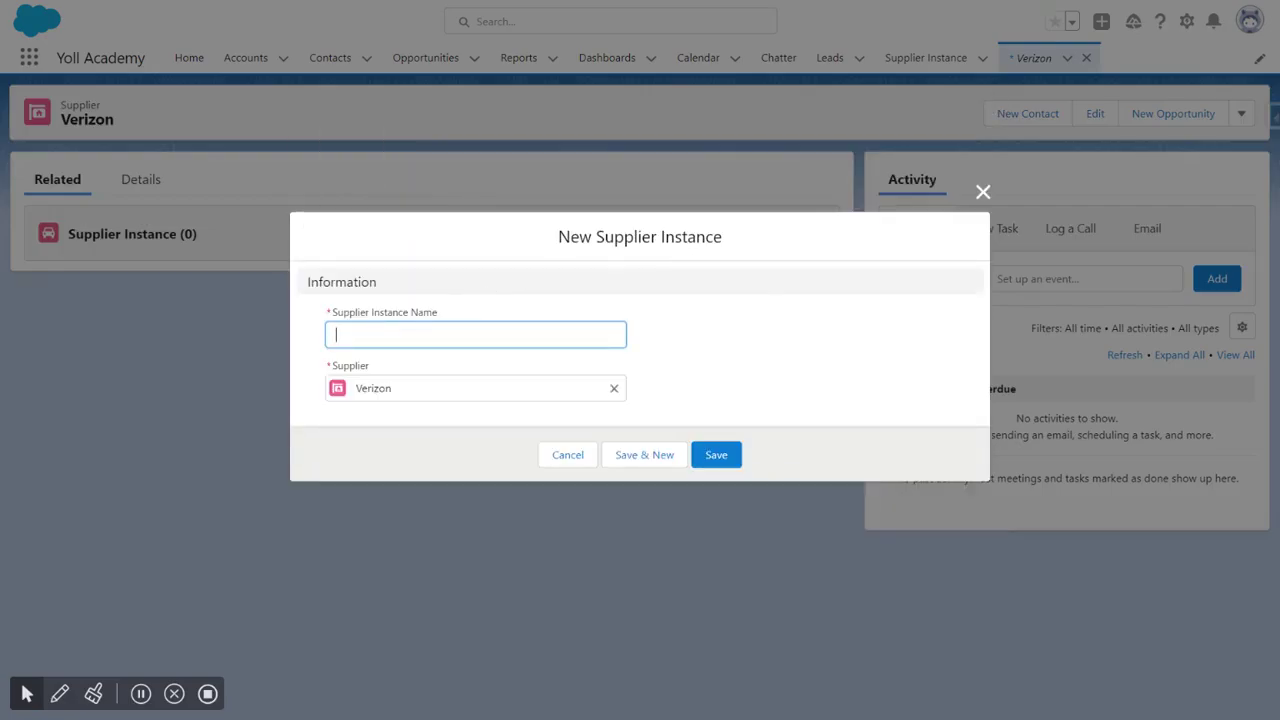
pyautogui.write('Instance 1 - 200 MAchines')
pyautogui.press('Left')
pyautogui.press('Left')
pyautogui.press('Left')
pyautogui.press('Left')
pyautogui.press('Left')
pyautogui.press('Left')
pyautogui.press('BackSpace')
pyautogui.write('a')
pyautogui.moveTo(394, 335); pyautogui.dragTo(463, 335)
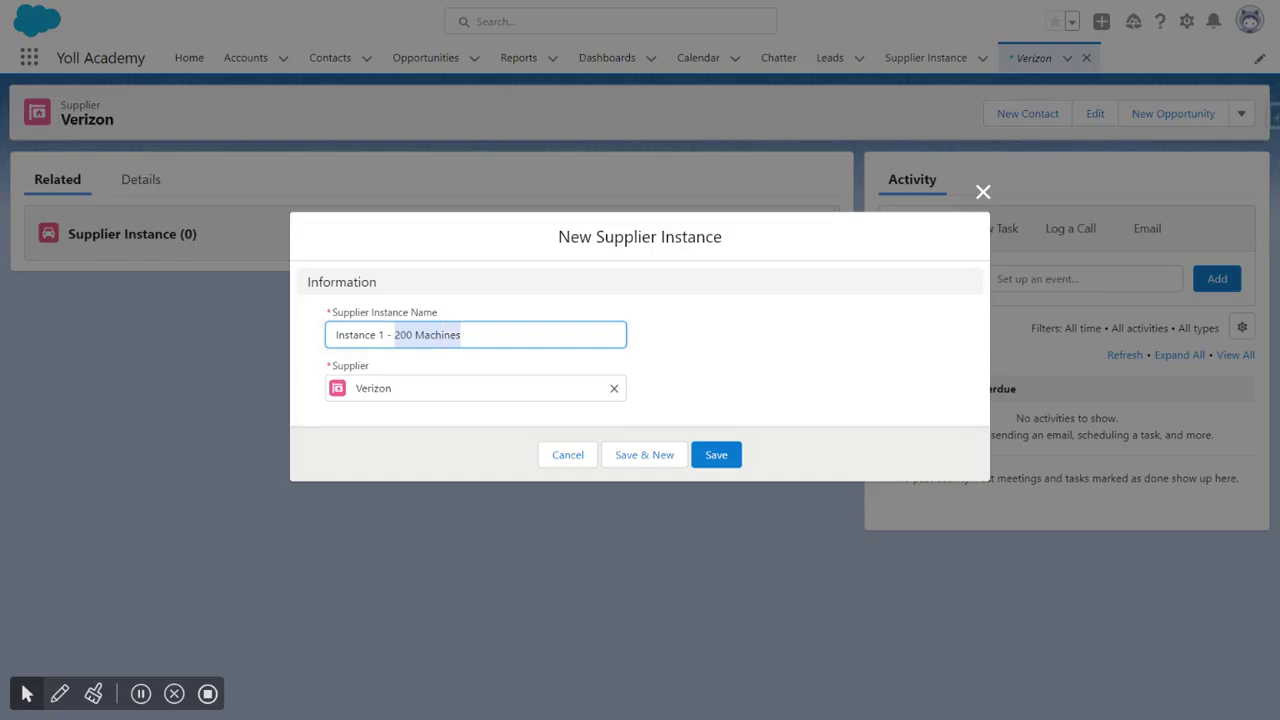
pyautogui.click(466, 335)
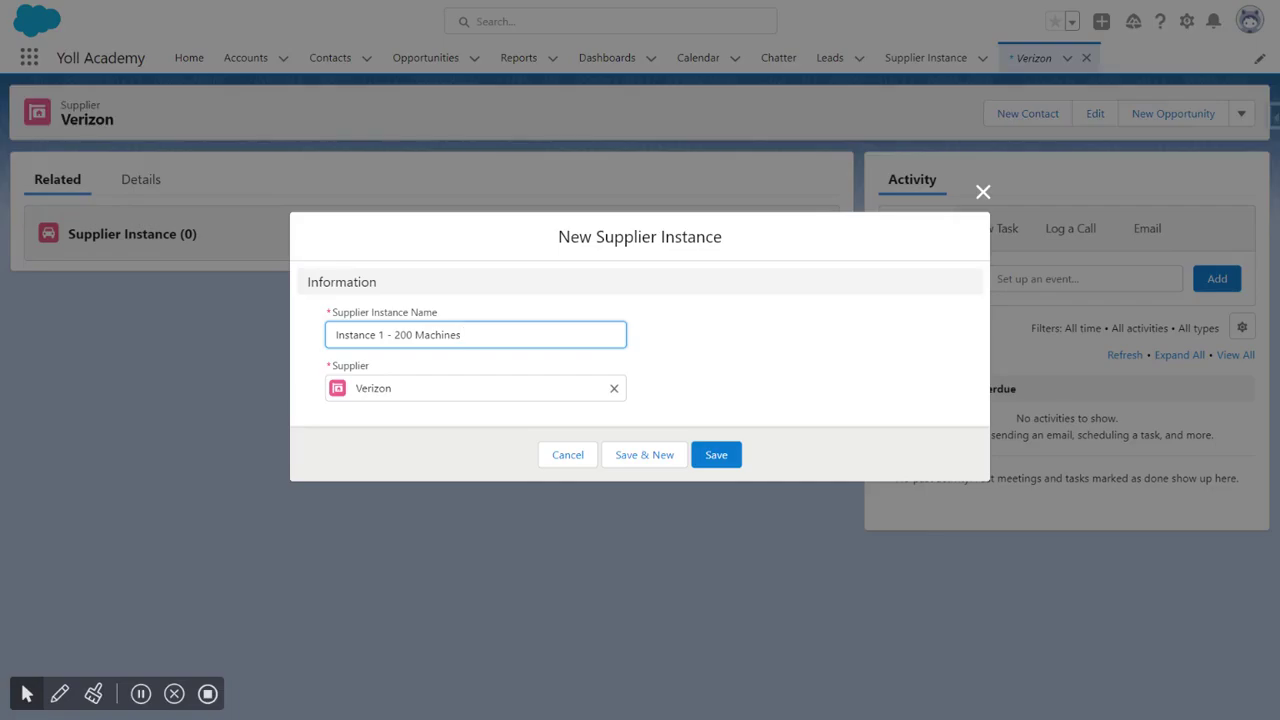
pyautogui.click(728, 342)
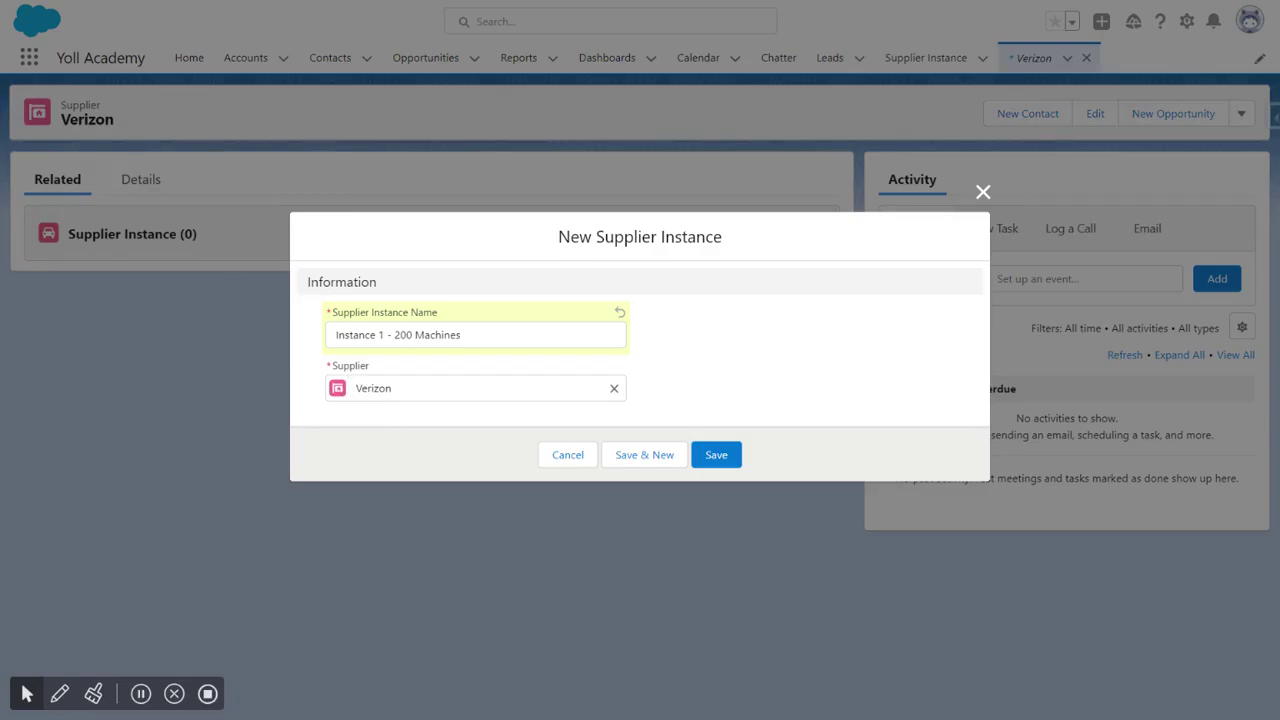
# Step: Reselect Verizon as the supplier and save the new supplier instance
pyautogui.click(614, 388)
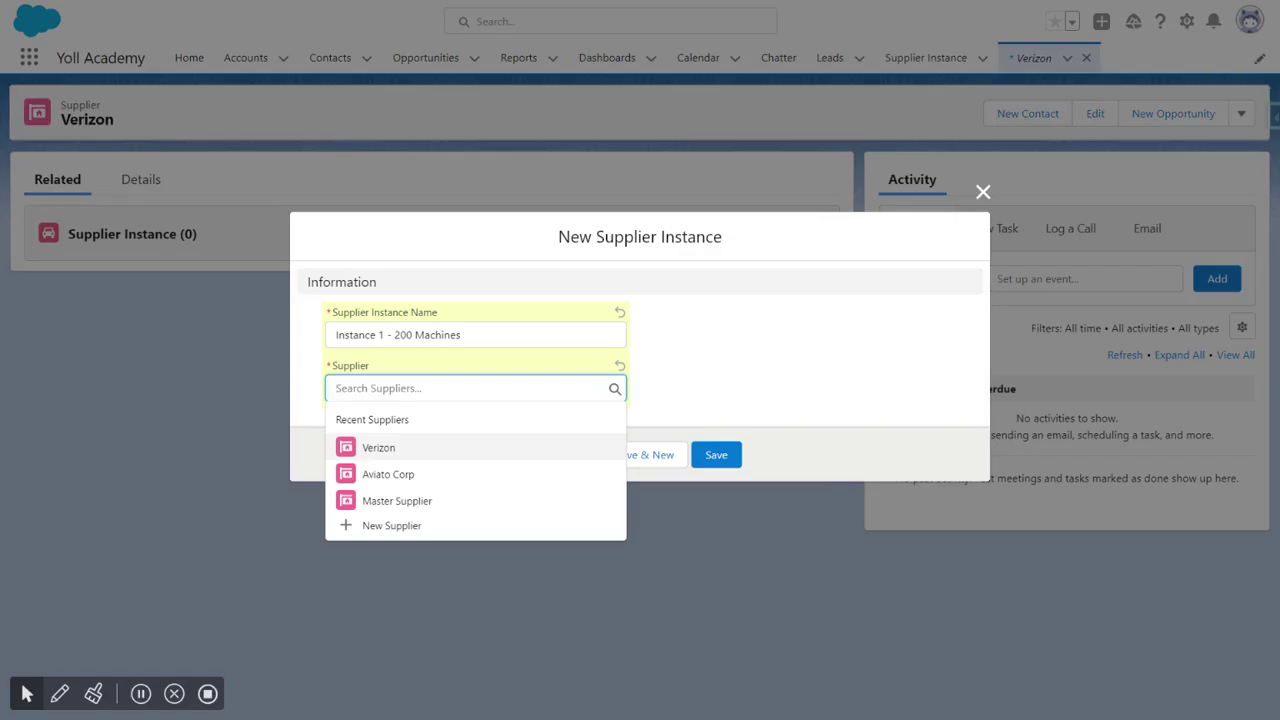
pyautogui.click(388, 474)
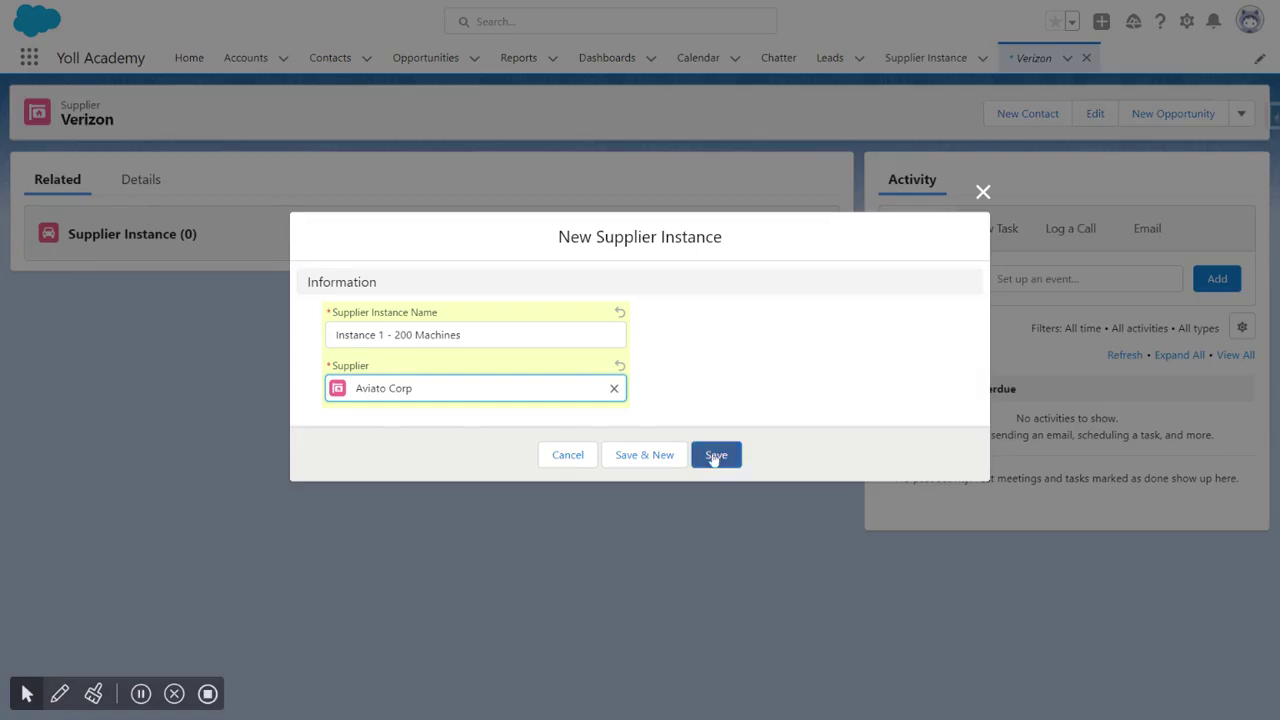
pyautogui.click(614, 388)
pyautogui.click(377, 449)
pyautogui.click(715, 455)
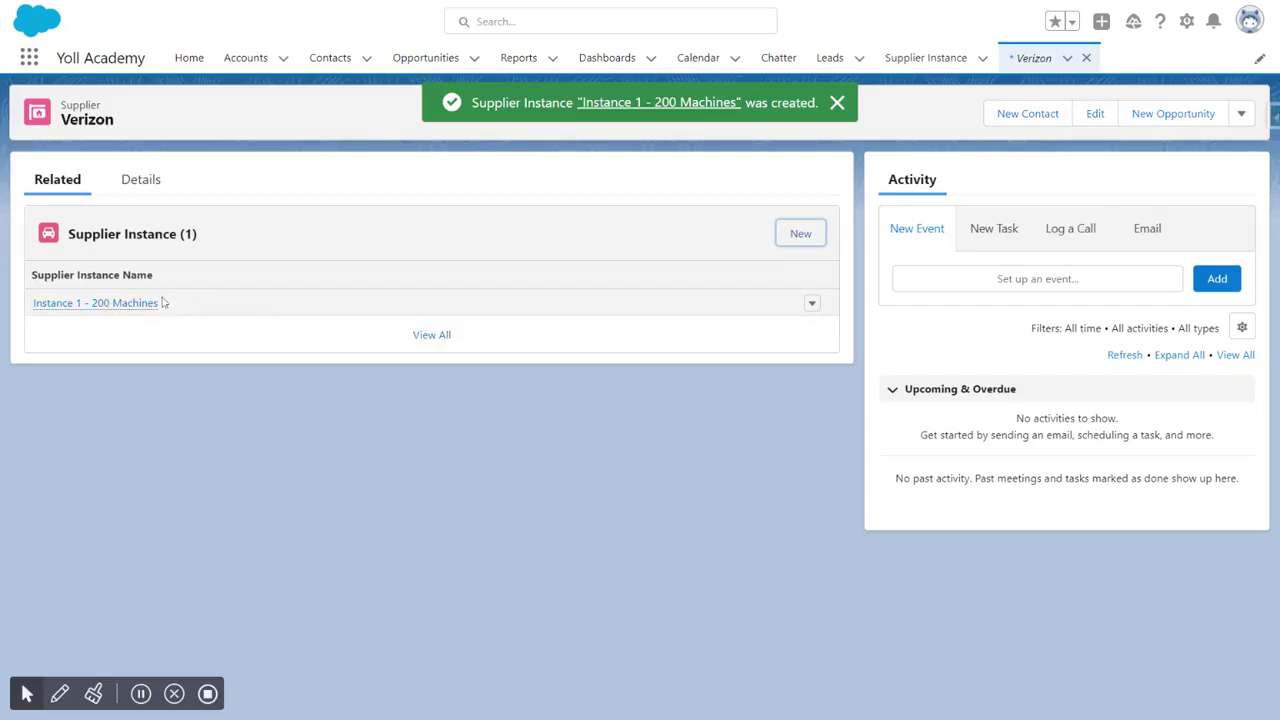
# Step: Open Instance 1 - 200 Machines for editing to inspect its Supplier field, then cancel the edit
pyautogui.moveTo(93, 308)
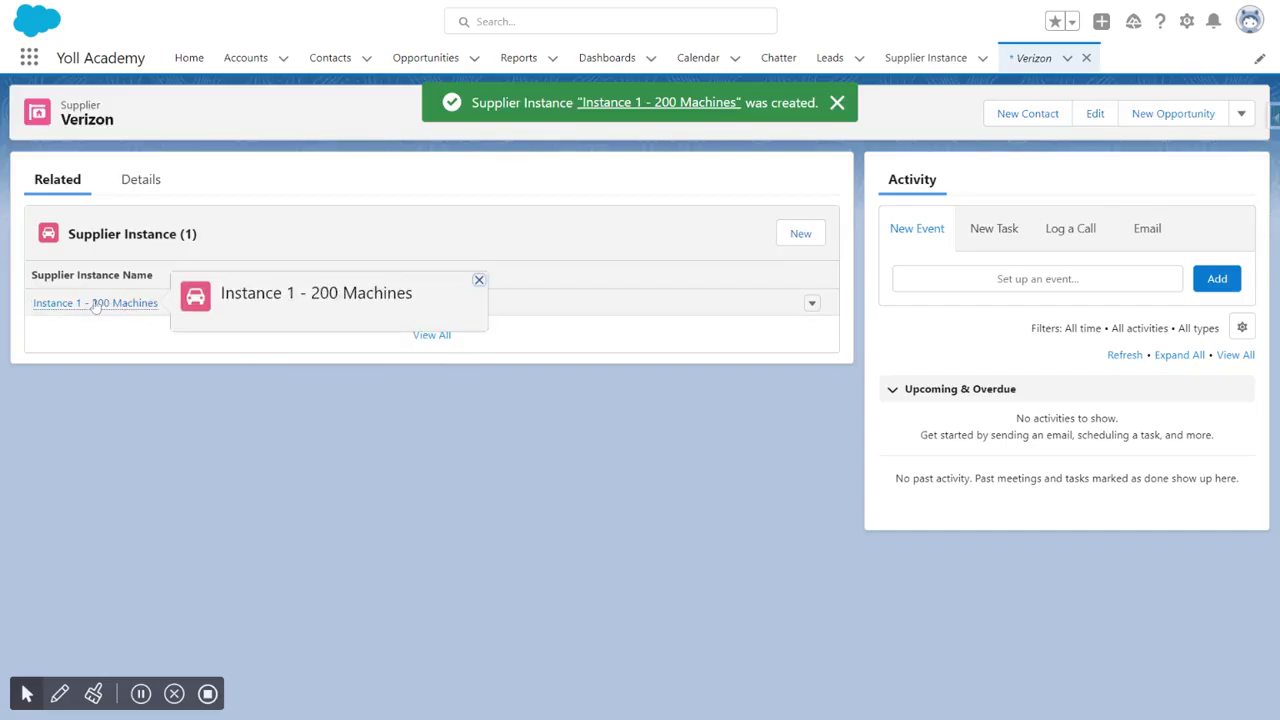
pyautogui.click(812, 304)
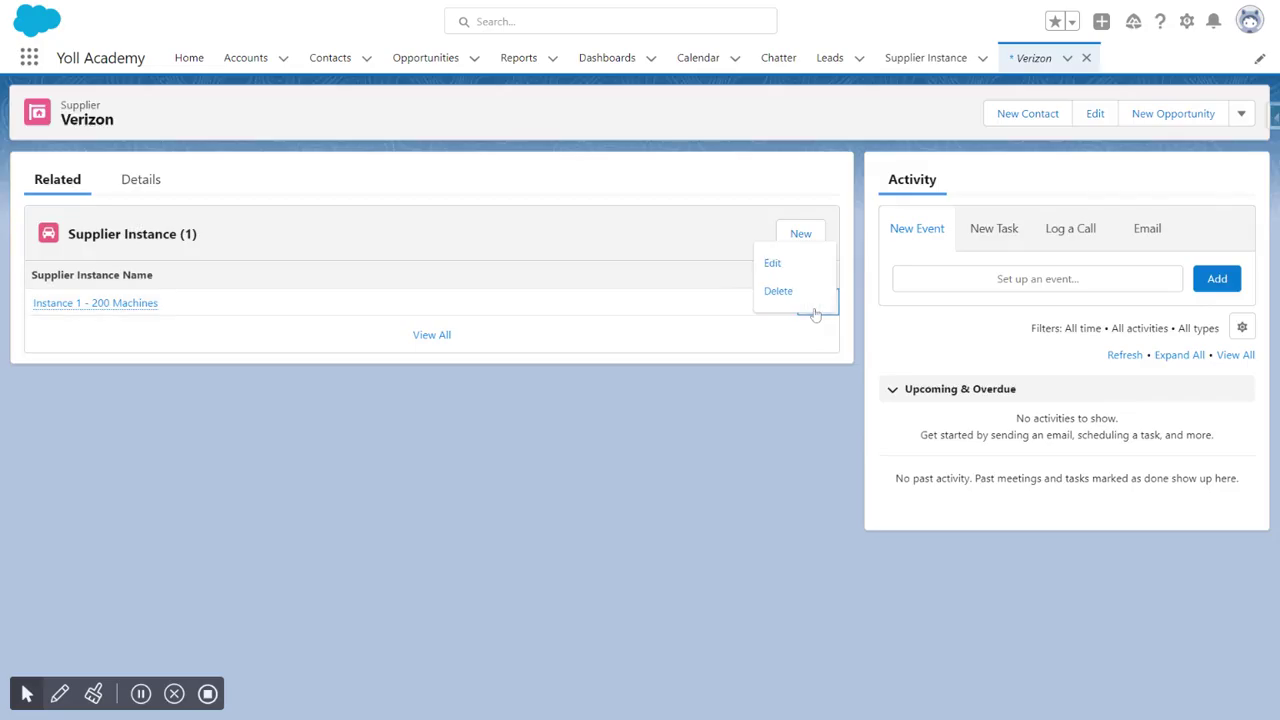
pyautogui.click(789, 269)
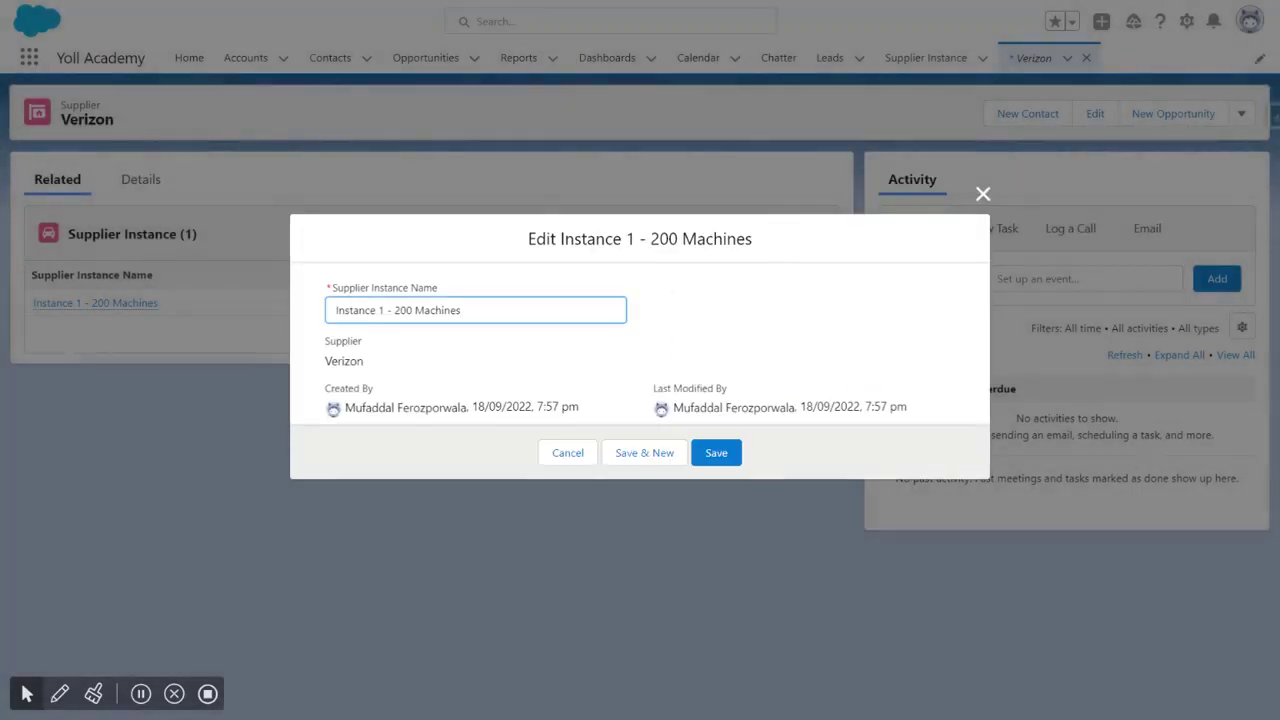
pyautogui.click(368, 366)
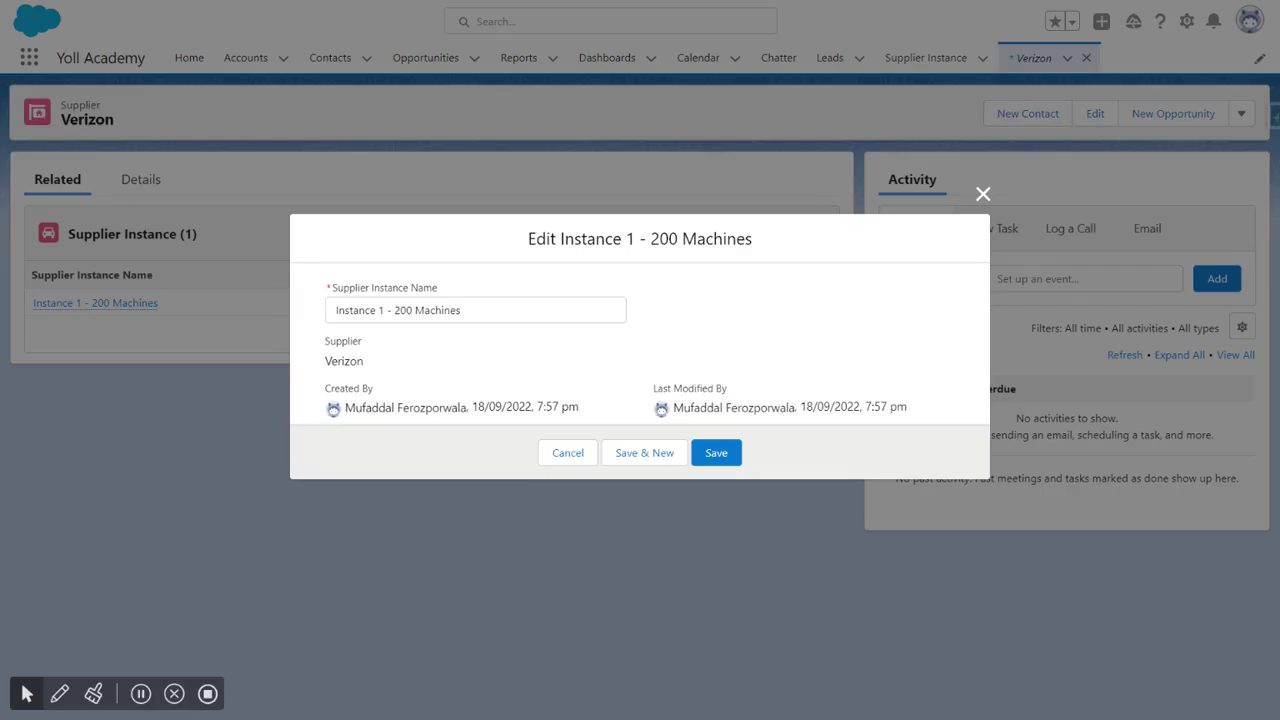
pyautogui.click(461, 310)
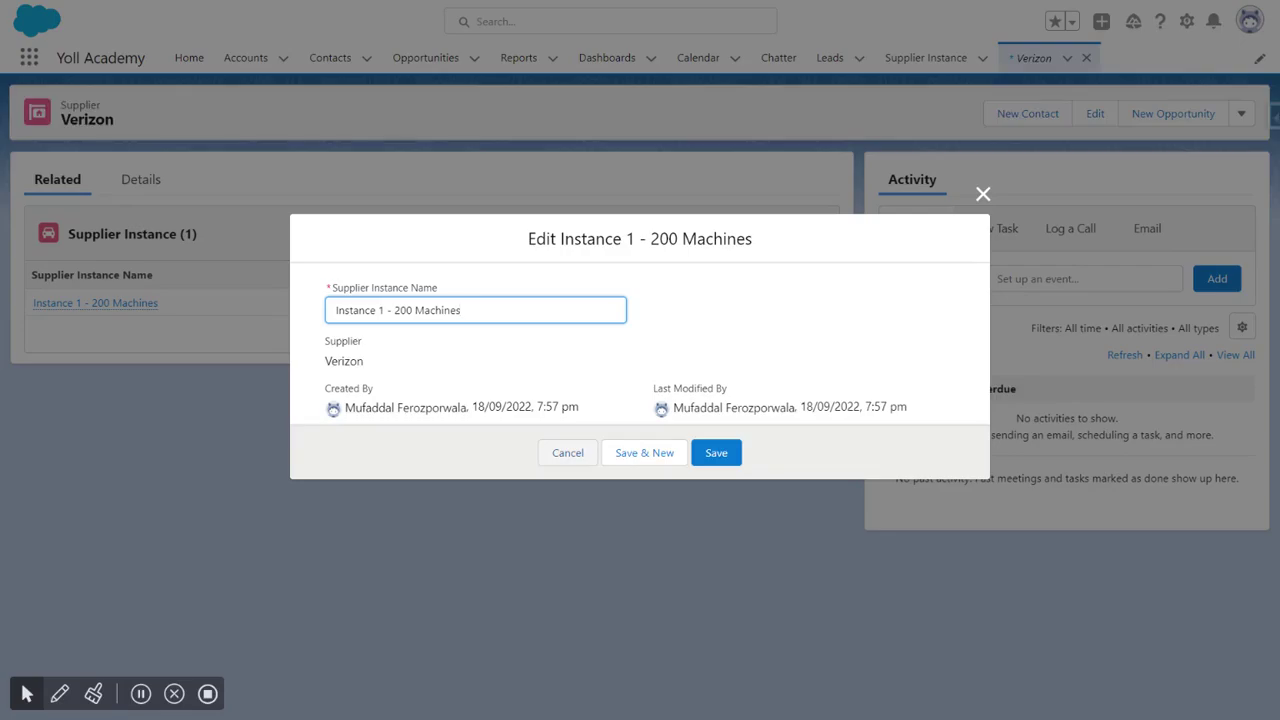
pyautogui.click(567, 452)
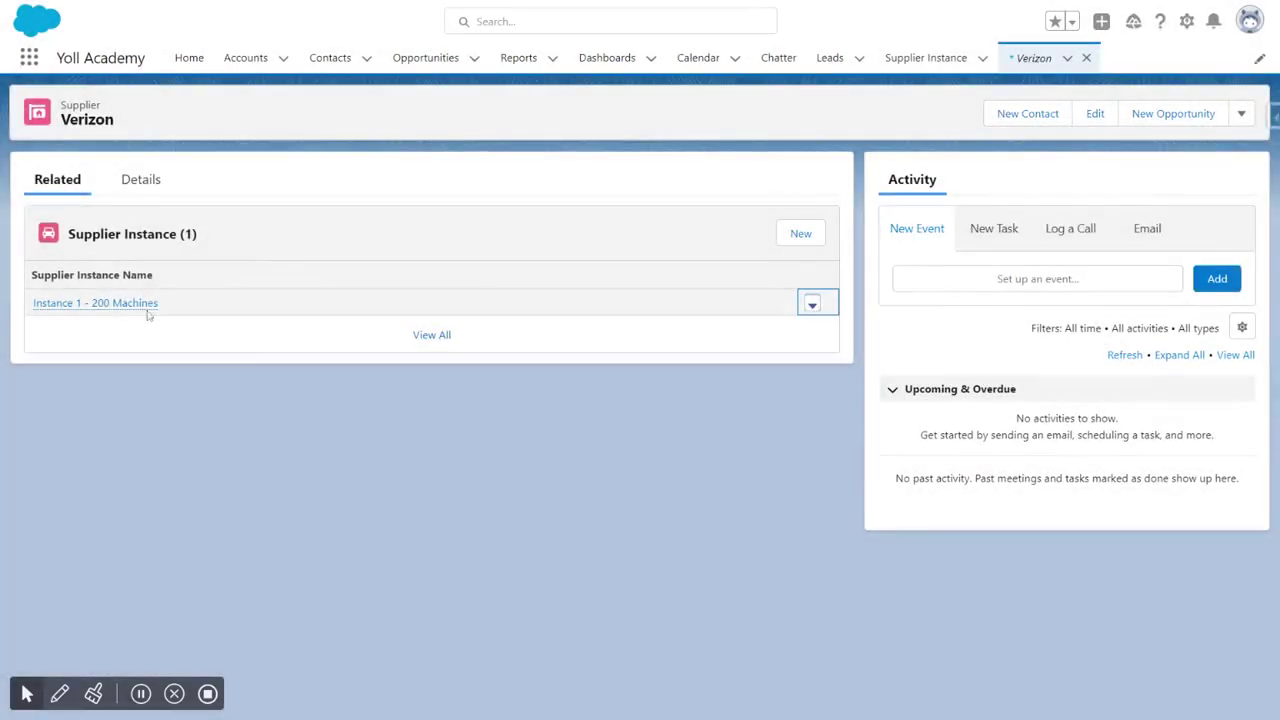
# Step: Open the Instance 1 - 200 Machines record and follow its Supplier link back to Verizon's related list
pyautogui.click(137, 305)
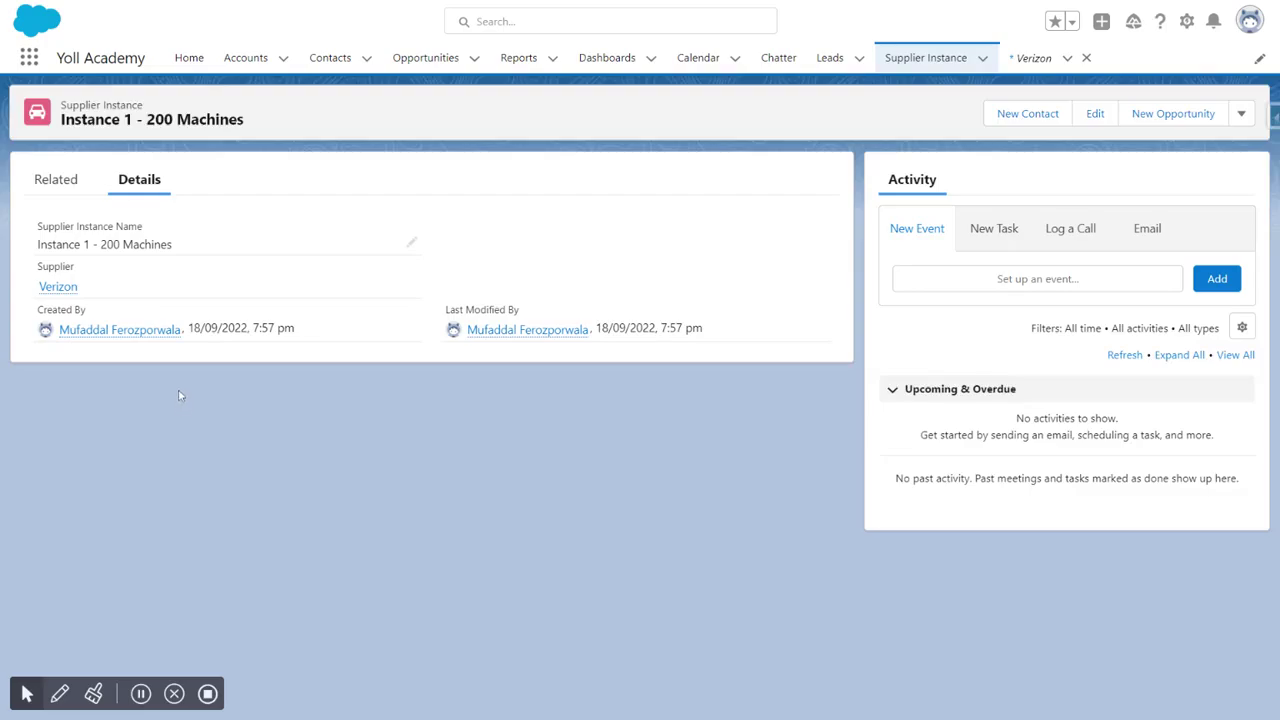
pyautogui.click(66, 287)
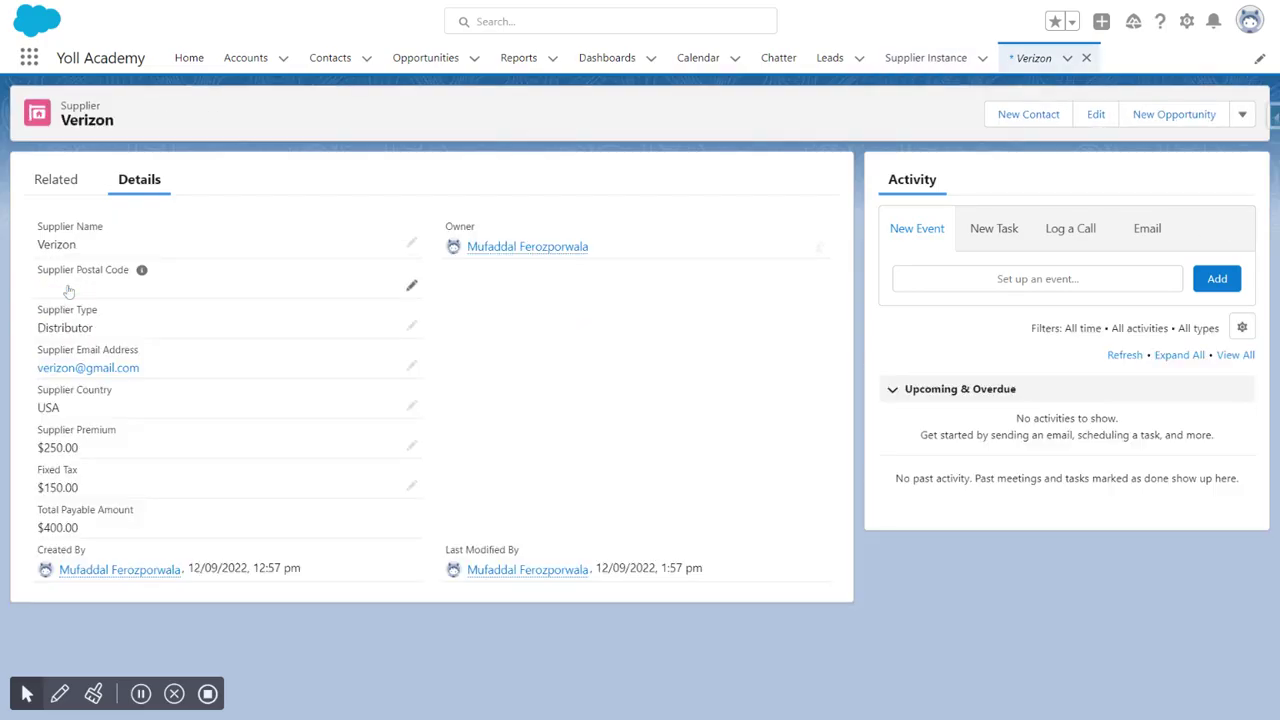
pyautogui.click(66, 180)
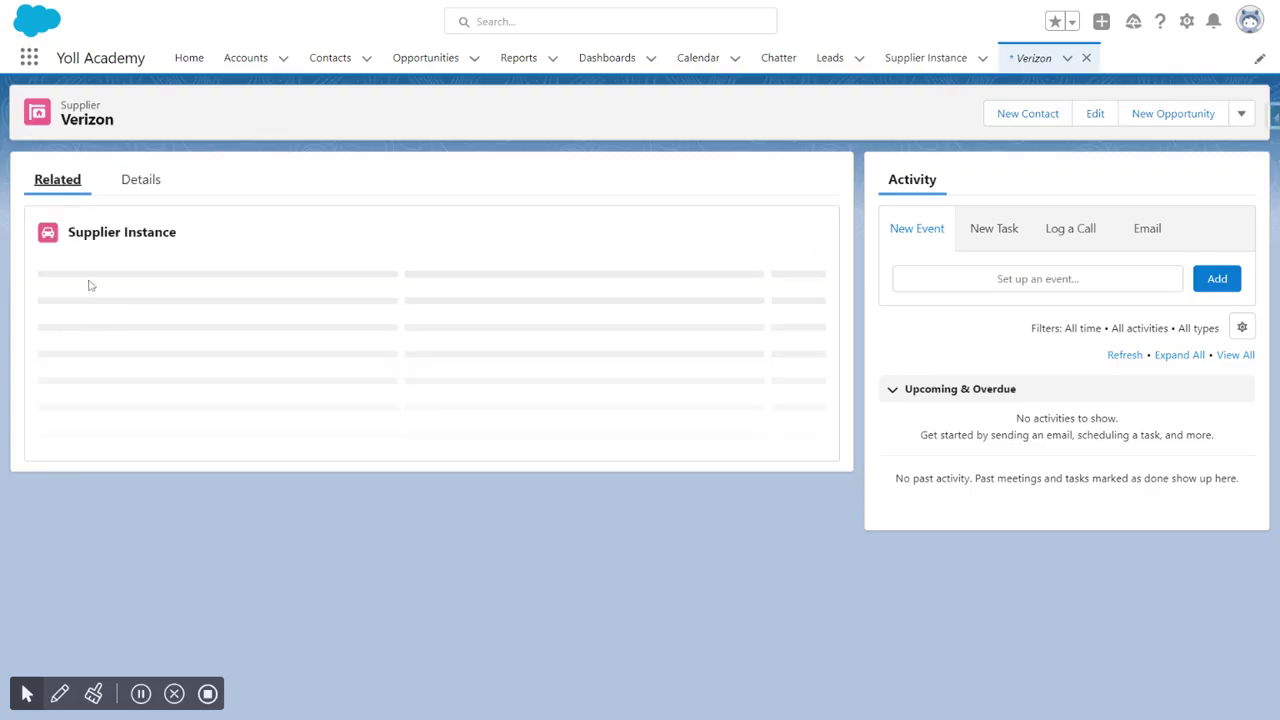
# Step: Create another Verizon supplier instance named Instance 2 - 50 Computers and save it
pyautogui.click(800, 233)
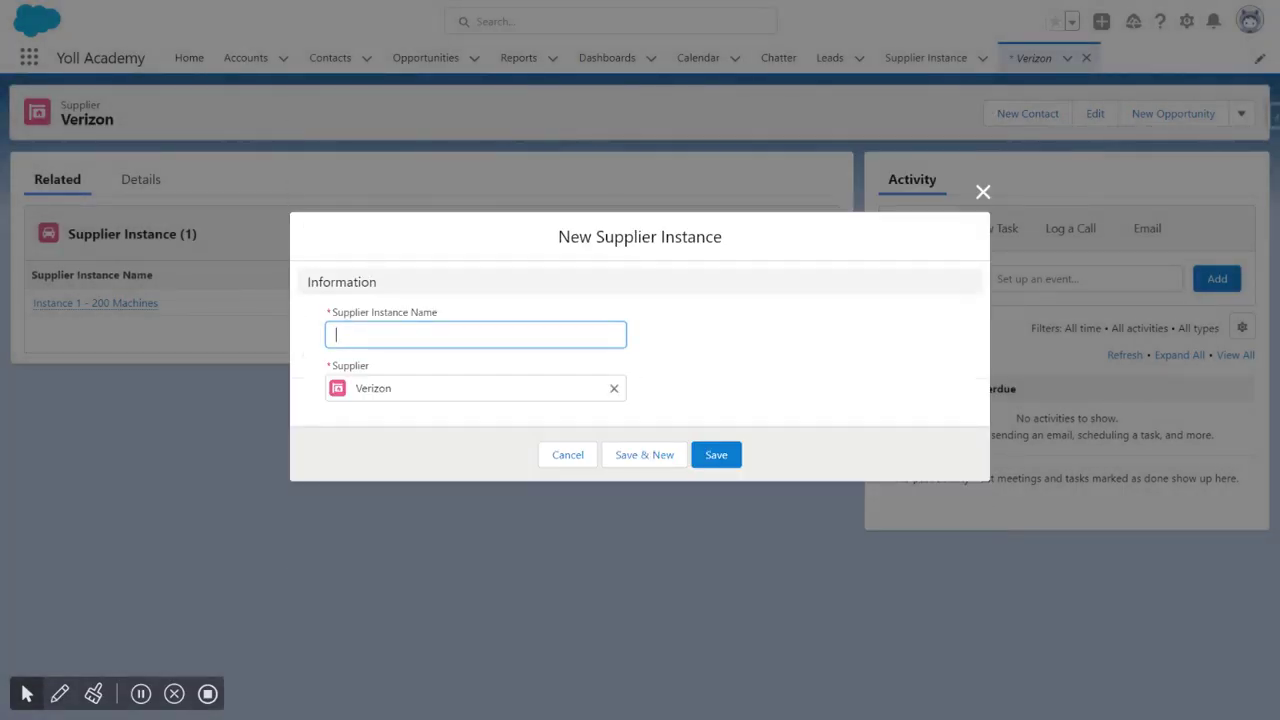
pyautogui.write('Instance 2')
pyautogui.write(' - 2')
pyautogui.write('50')
pyautogui.write(' Computers')
pyautogui.click(709, 457)
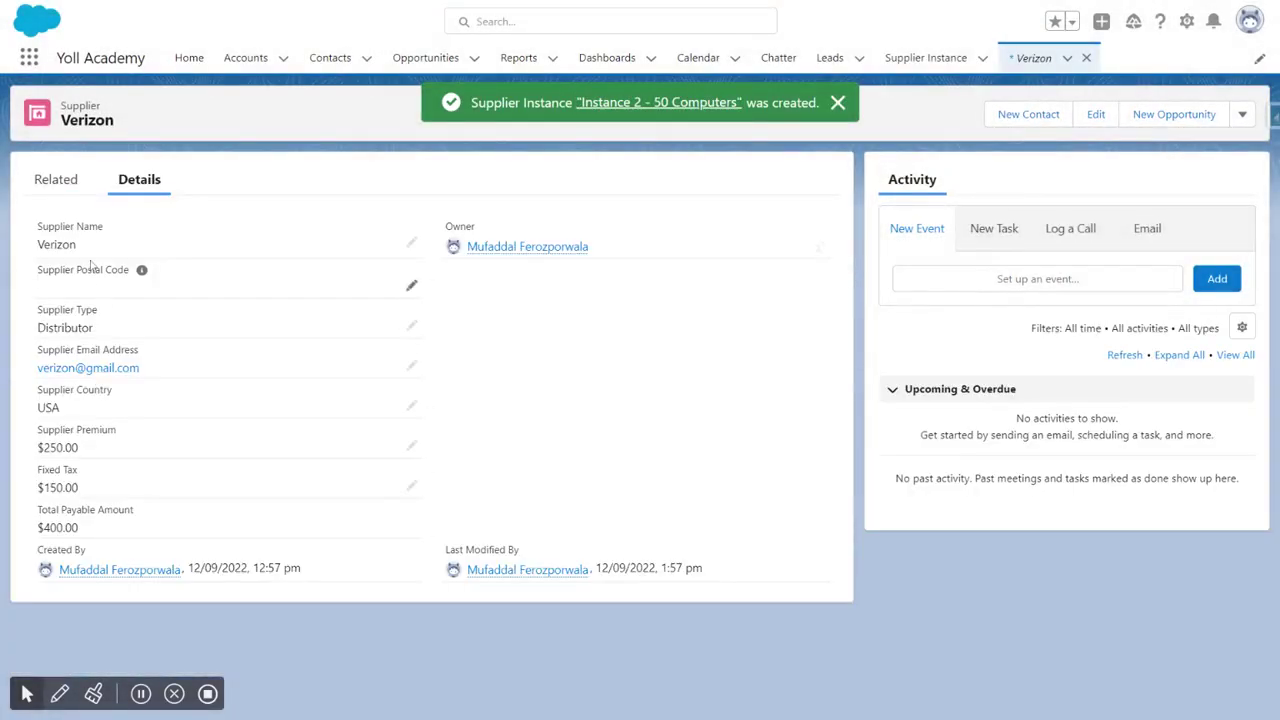
# Step: Review Verizon's related supplier instances and its record details
pyautogui.click(70, 182)
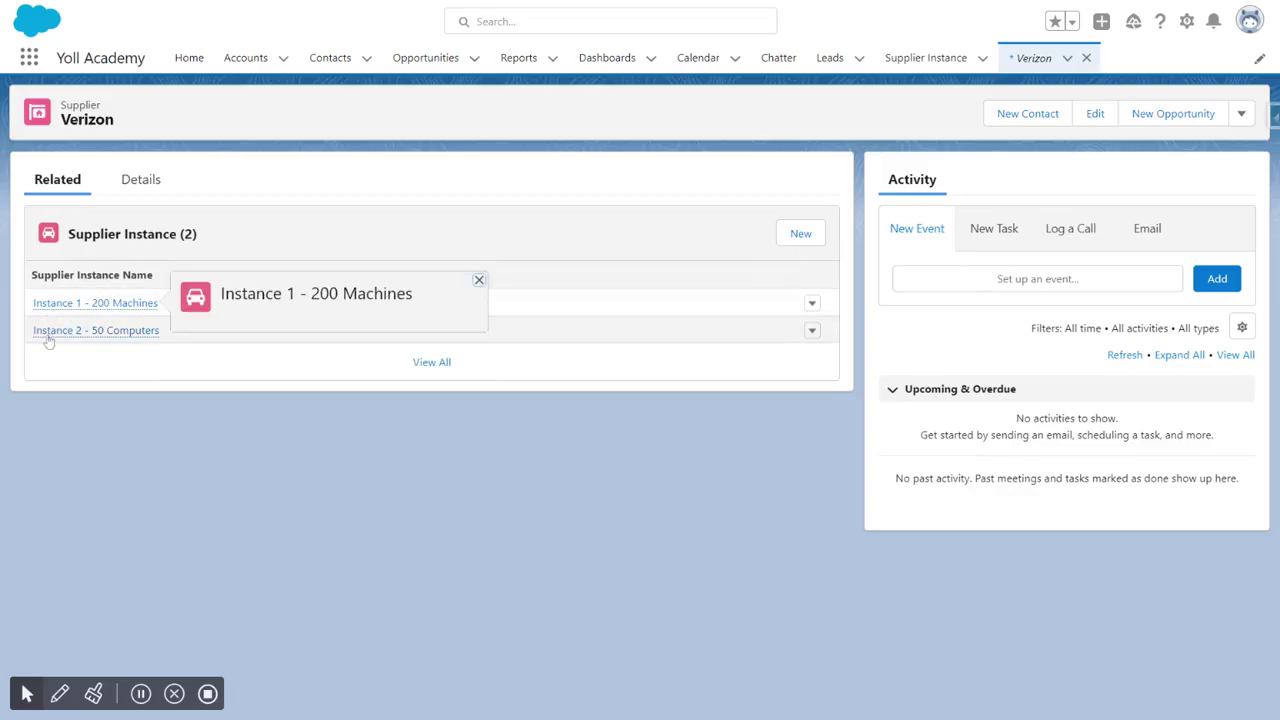
pyautogui.moveTo(111, 339)
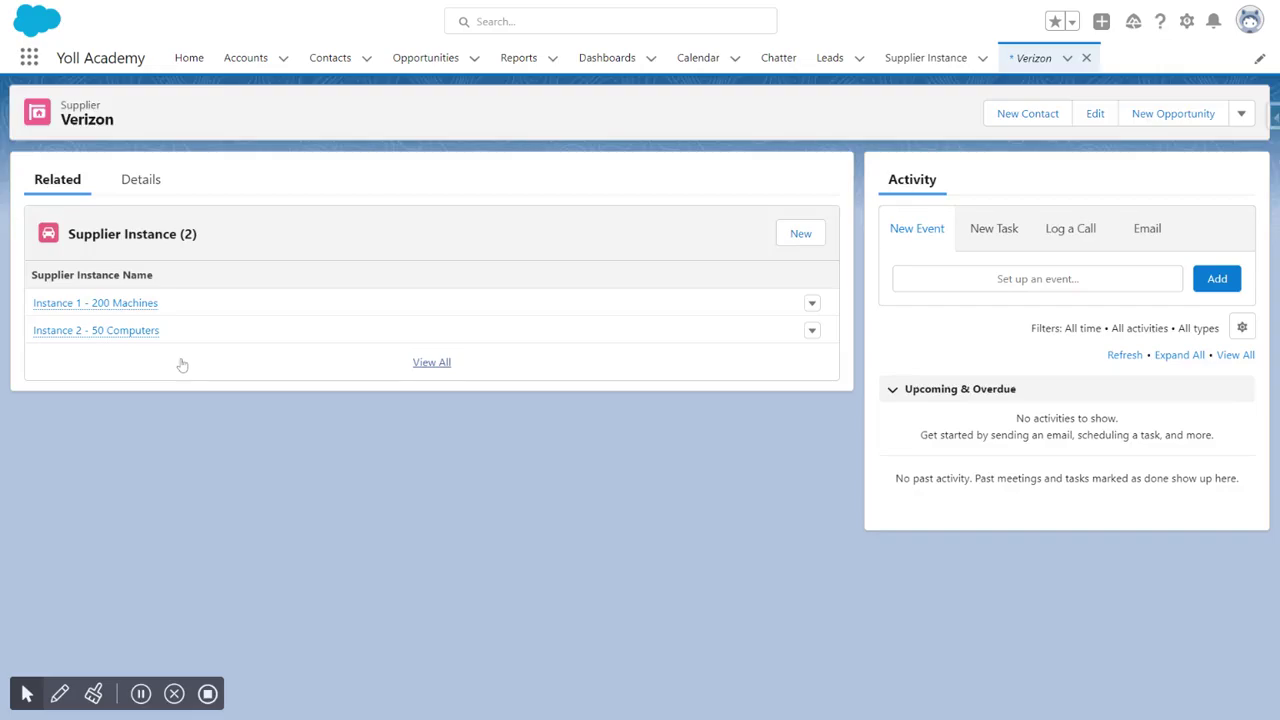
pyautogui.click(140, 180)
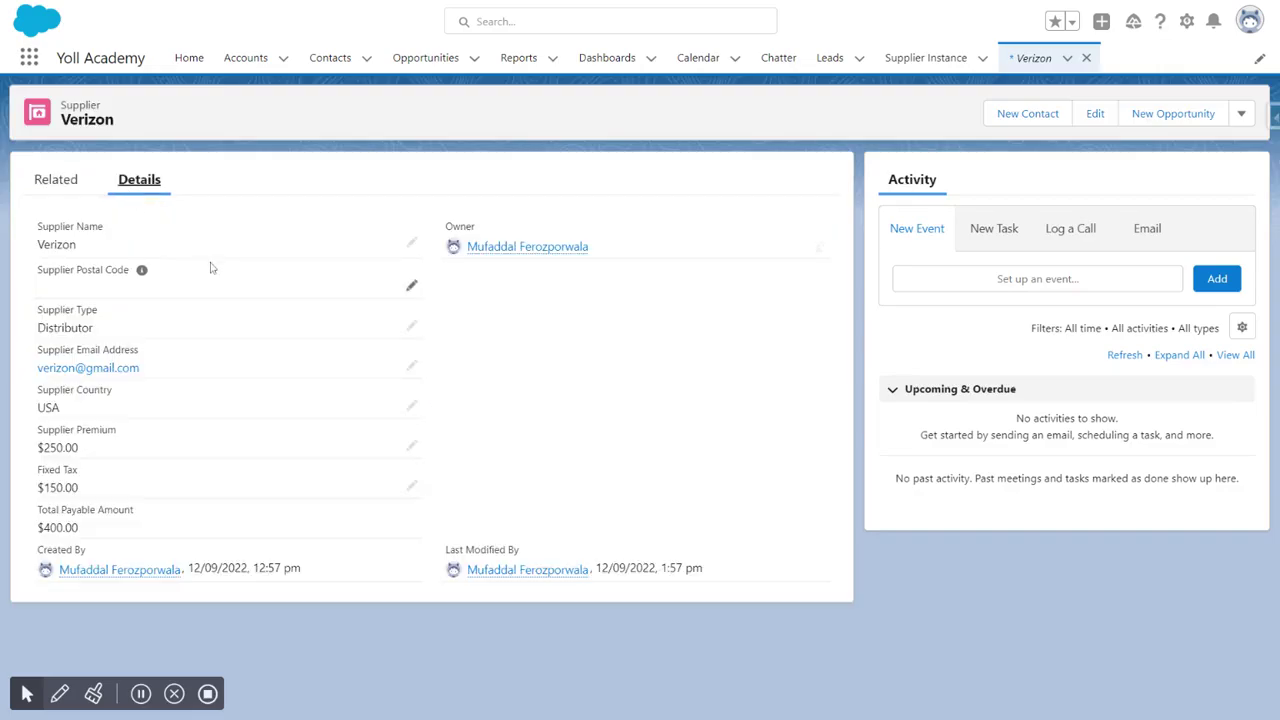